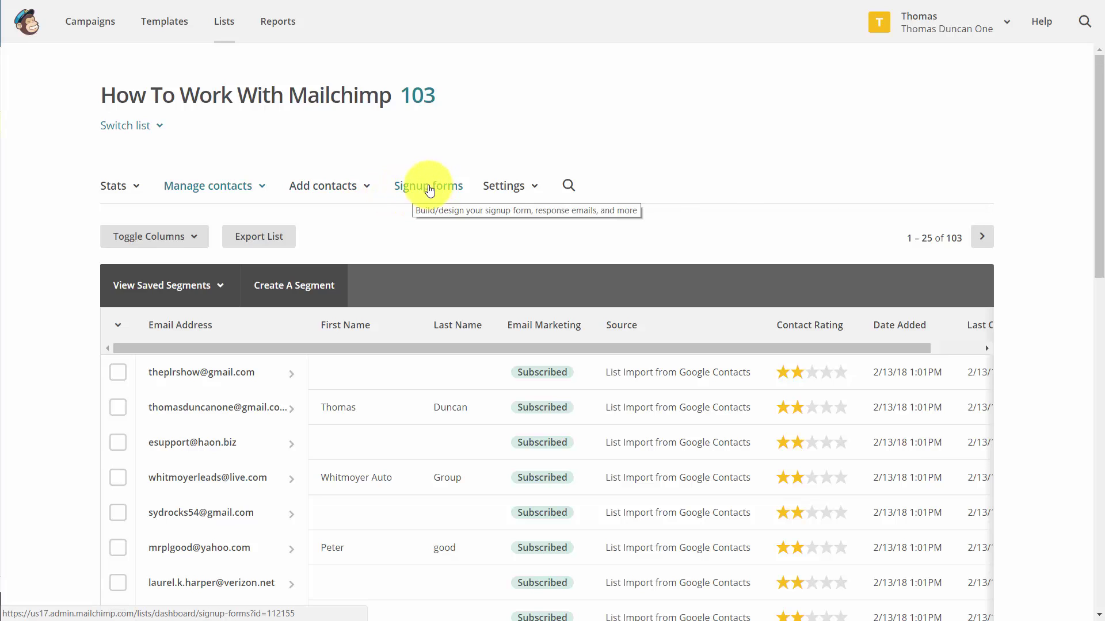
Step: Go to the Signup forms tab of the How To Work With Mailchimp list
{"action": "left_click", "coordinate": [429, 191]}
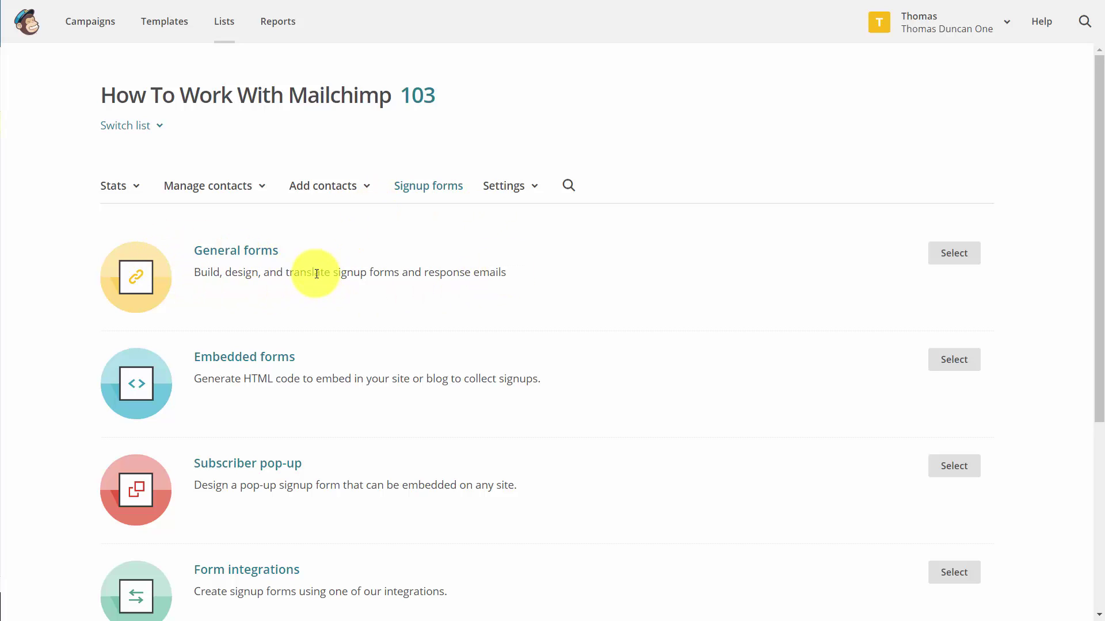
Step: Scroll through the available signup form types for the list
{"action": "scroll", "coordinate": [317, 264], "scroll_direction": "down", "scroll_amount": 2}
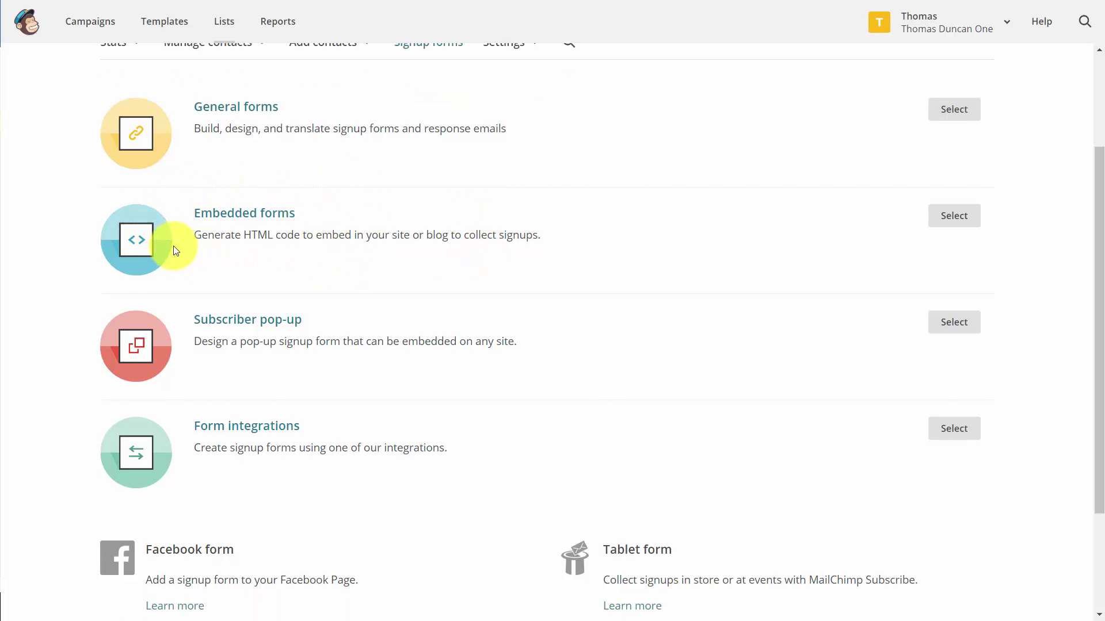
{"action": "scroll", "coordinate": [288, 236], "scroll_direction": "down", "scroll_amount": 1}
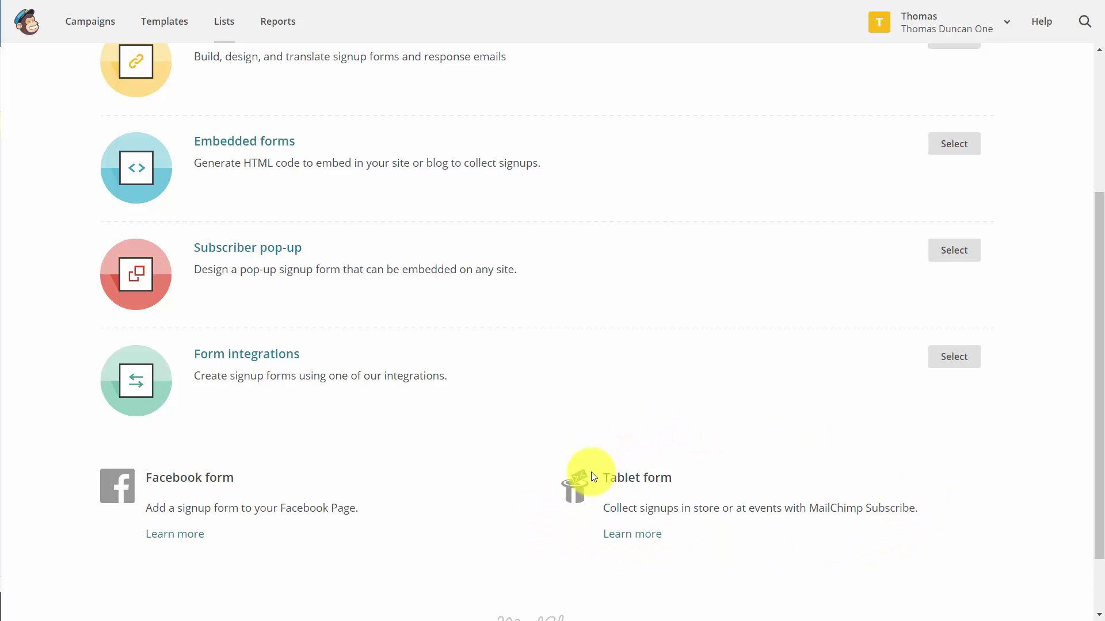
{"action": "scroll", "coordinate": [527, 468], "scroll_direction": "up", "scroll_amount": 4}
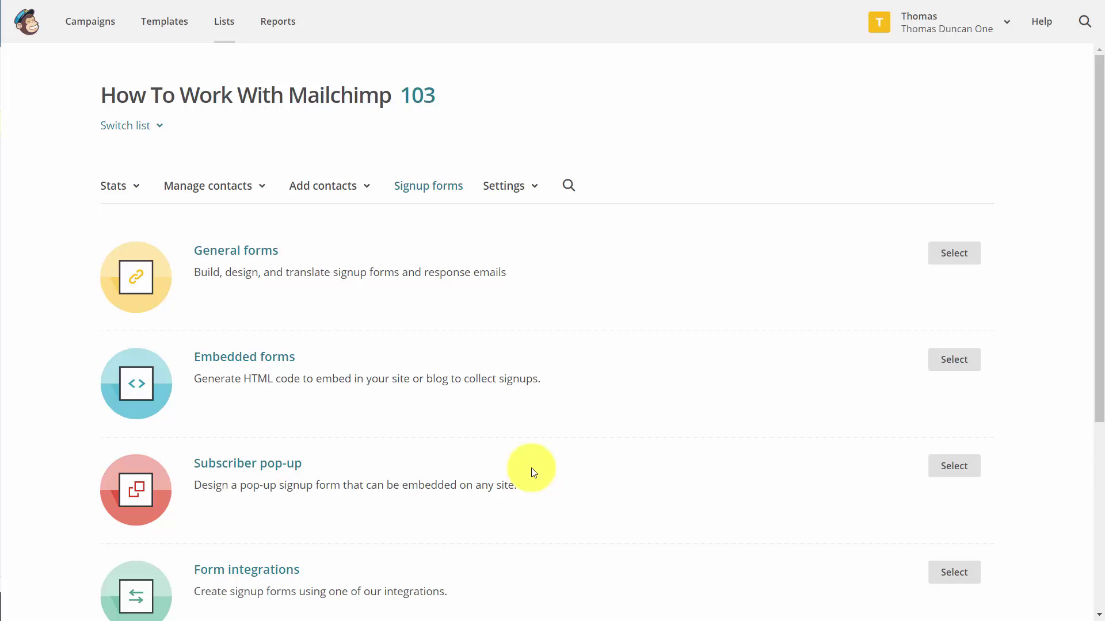
Step: Open General forms, enable 'Let subscribers pick email format', and select the signup form URL
{"action": "left_click", "coordinate": [950, 259]}
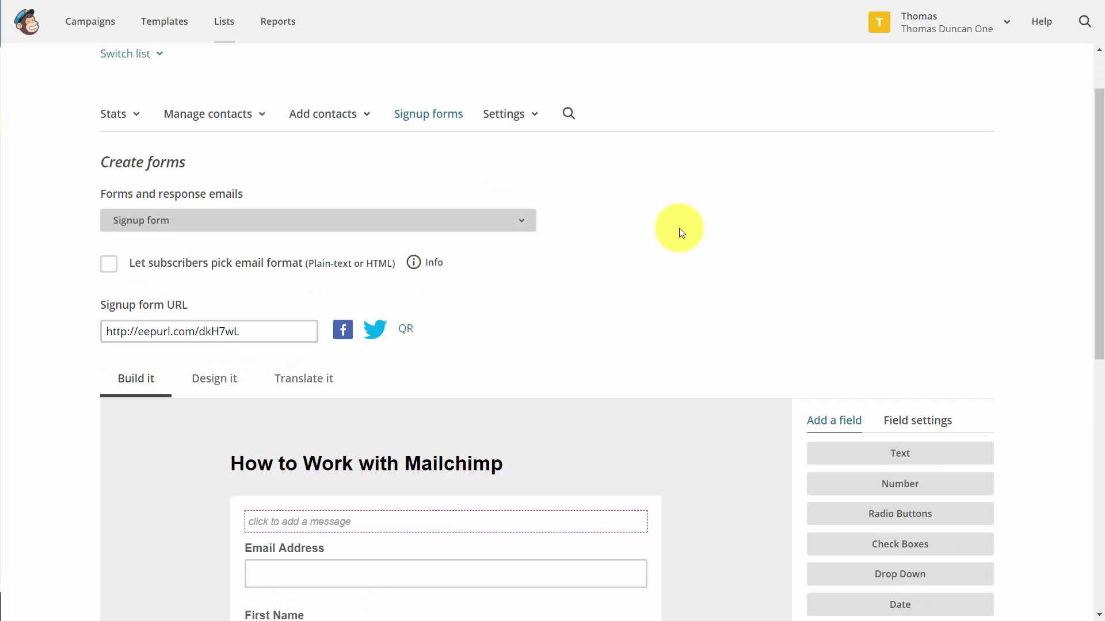
{"action": "left_click", "coordinate": [110, 266]}
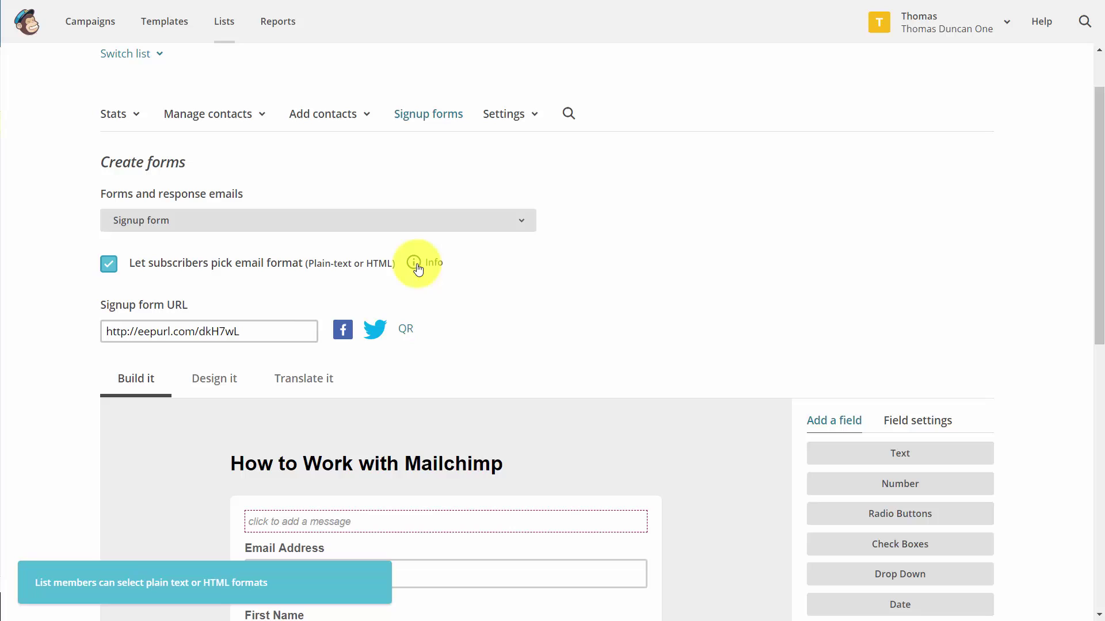
{"action": "left_click", "coordinate": [256, 332]}
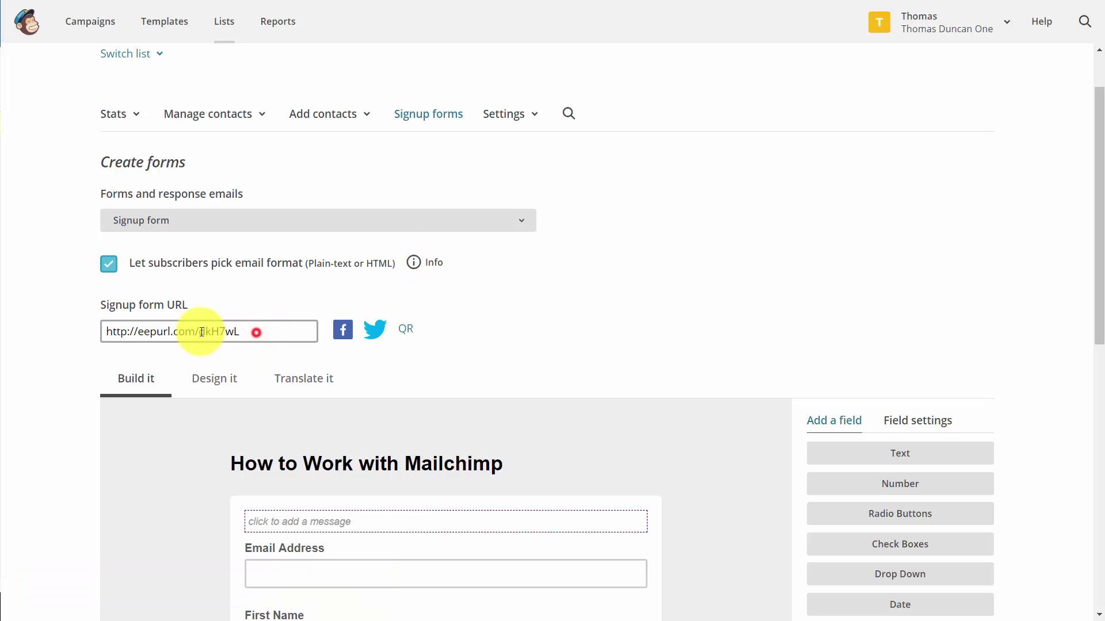
{"action": "left_click_drag", "start_coordinate": [201, 333], "coordinate": [106, 333]}
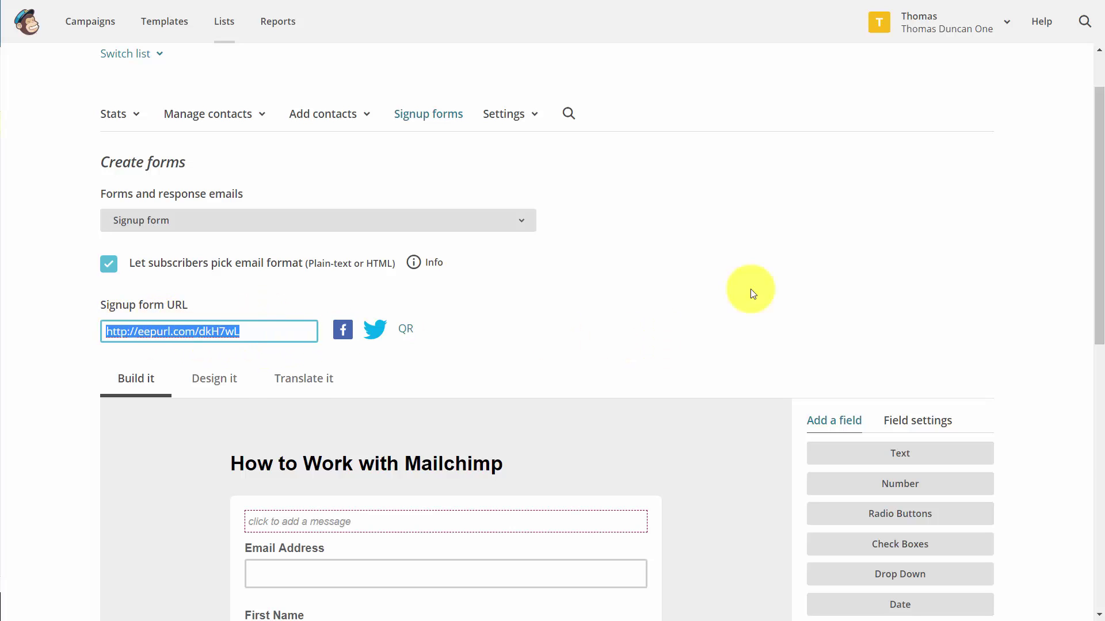
{"action": "scroll", "coordinate": [752, 293], "scroll_direction": "down", "scroll_amount": 5}
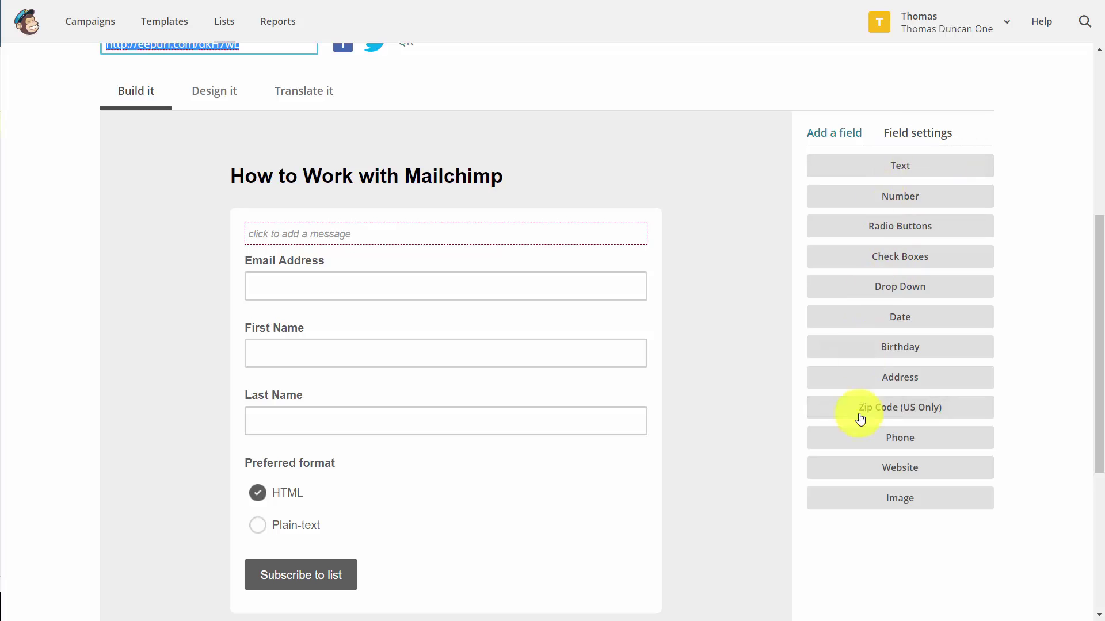
{"action": "left_click", "coordinate": [836, 134]}
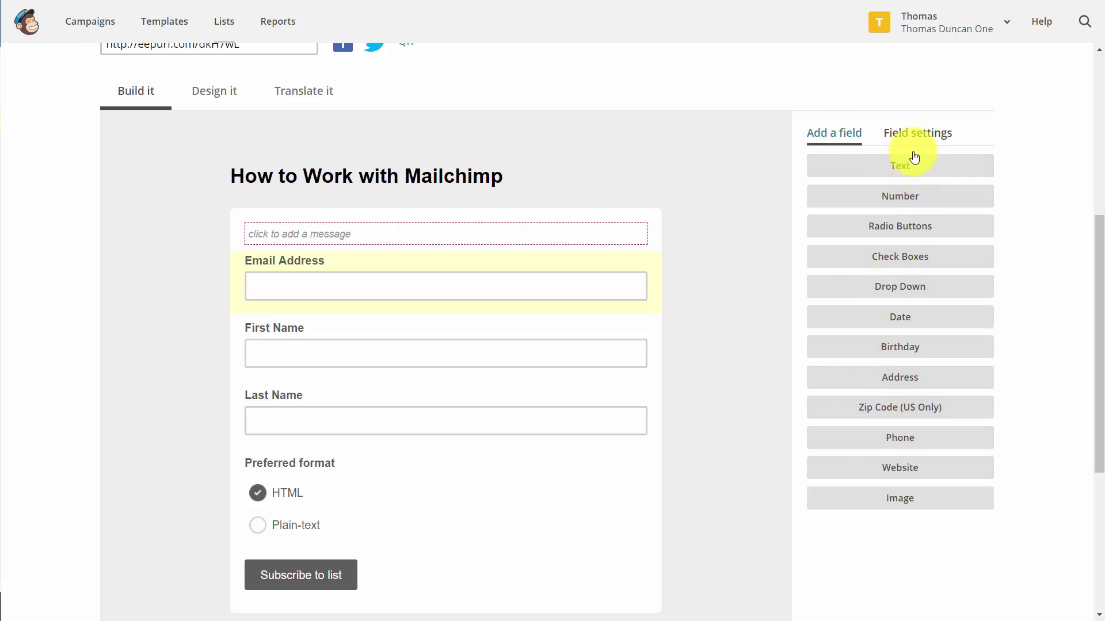
{"action": "left_click", "coordinate": [914, 134]}
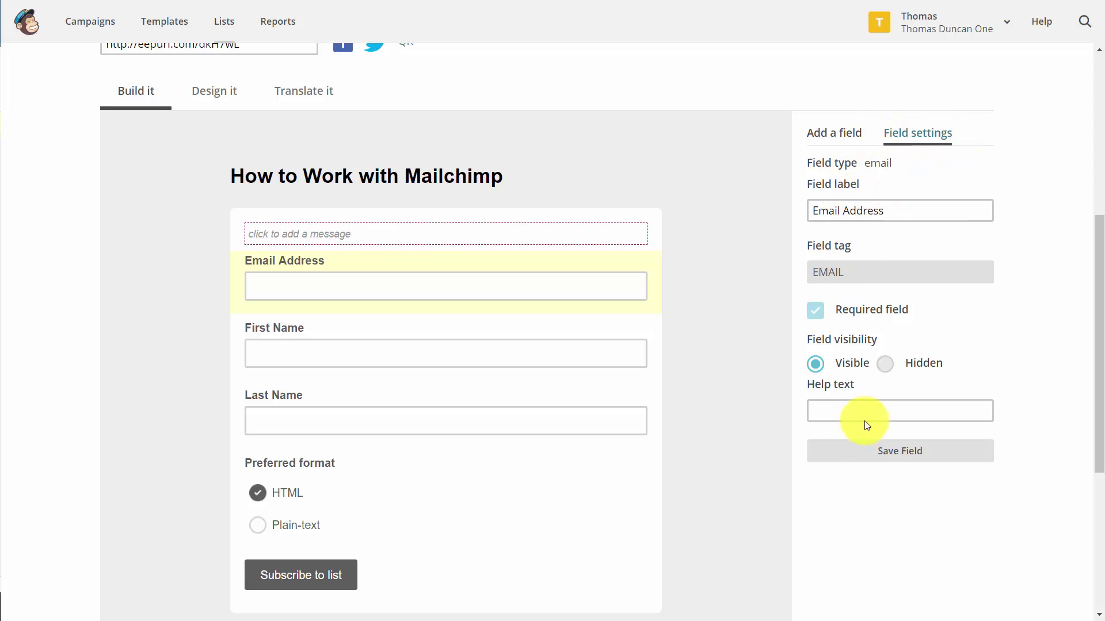
{"action": "left_click", "coordinate": [829, 131]}
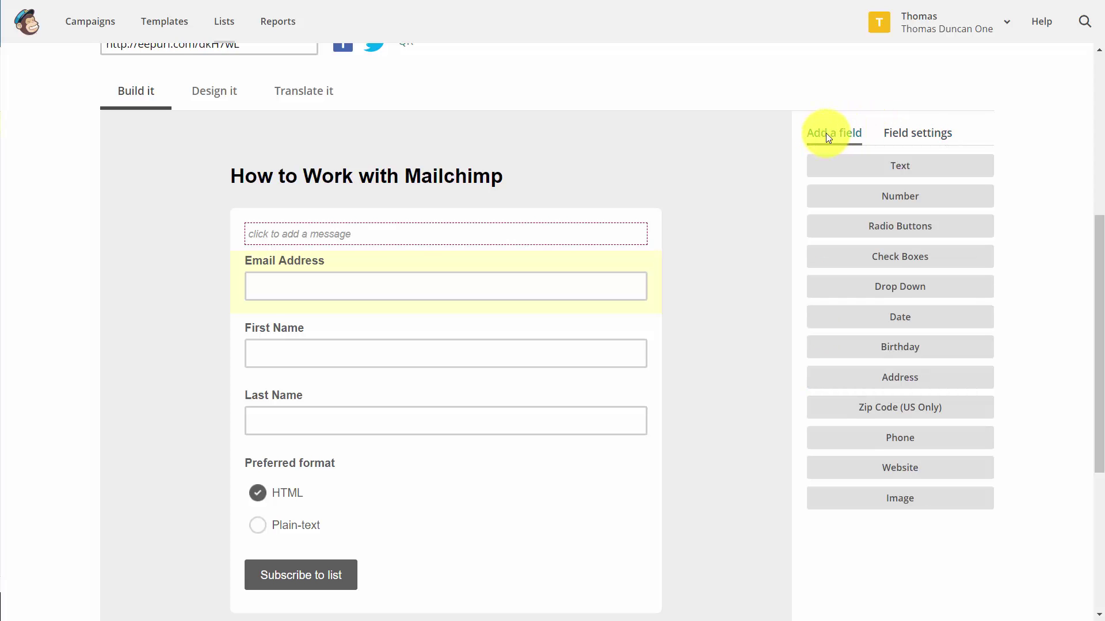
{"action": "left_click", "coordinate": [917, 133]}
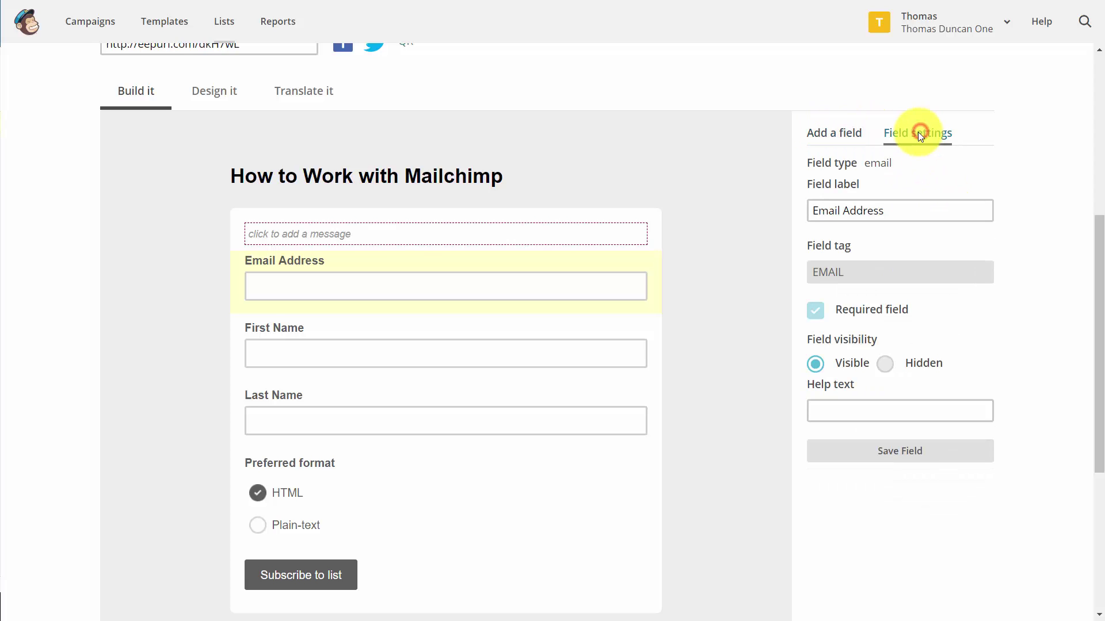
{"action": "left_click", "coordinate": [847, 135]}
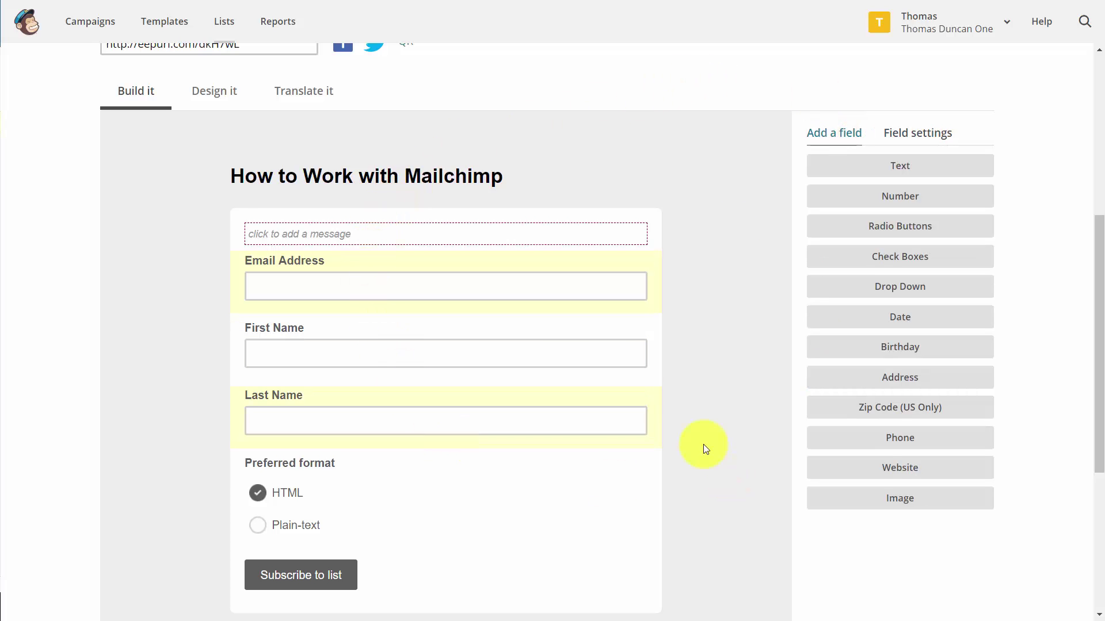
Step: Review the Page, Body default text, link colour and MonkeyRewards design settings, then the translation settings
{"action": "left_click", "coordinate": [219, 98]}
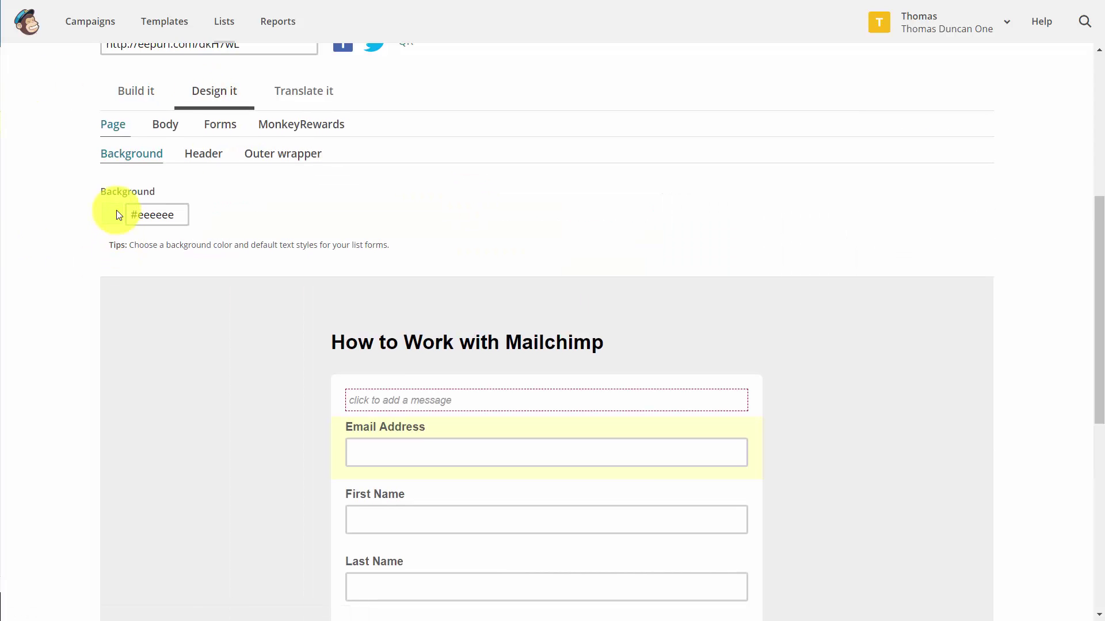
{"action": "left_click", "coordinate": [167, 124]}
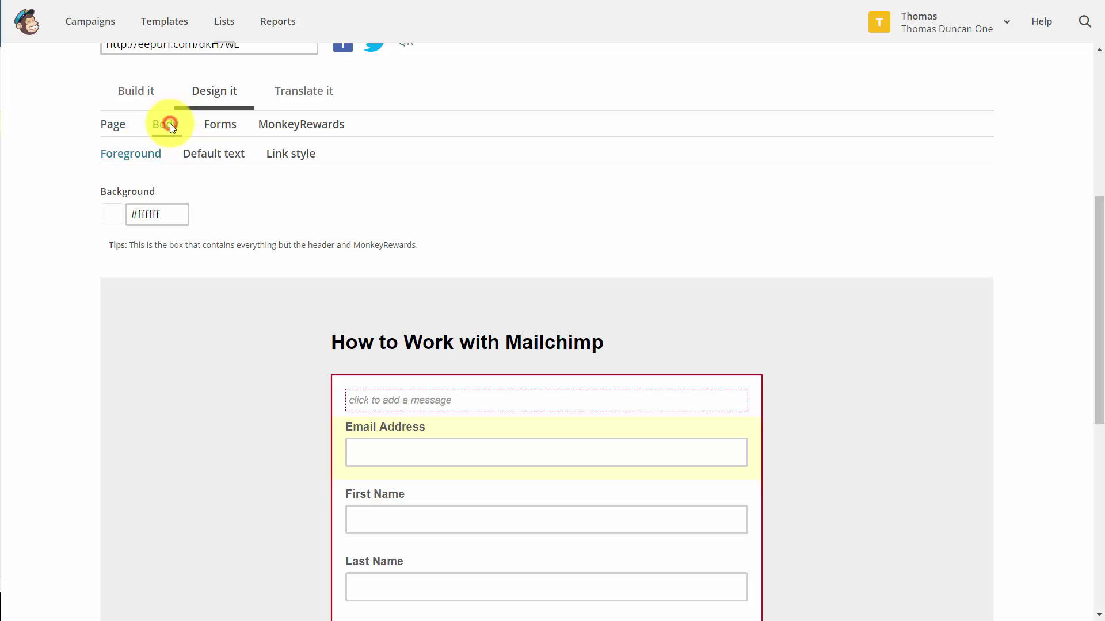
{"action": "left_click", "coordinate": [224, 157]}
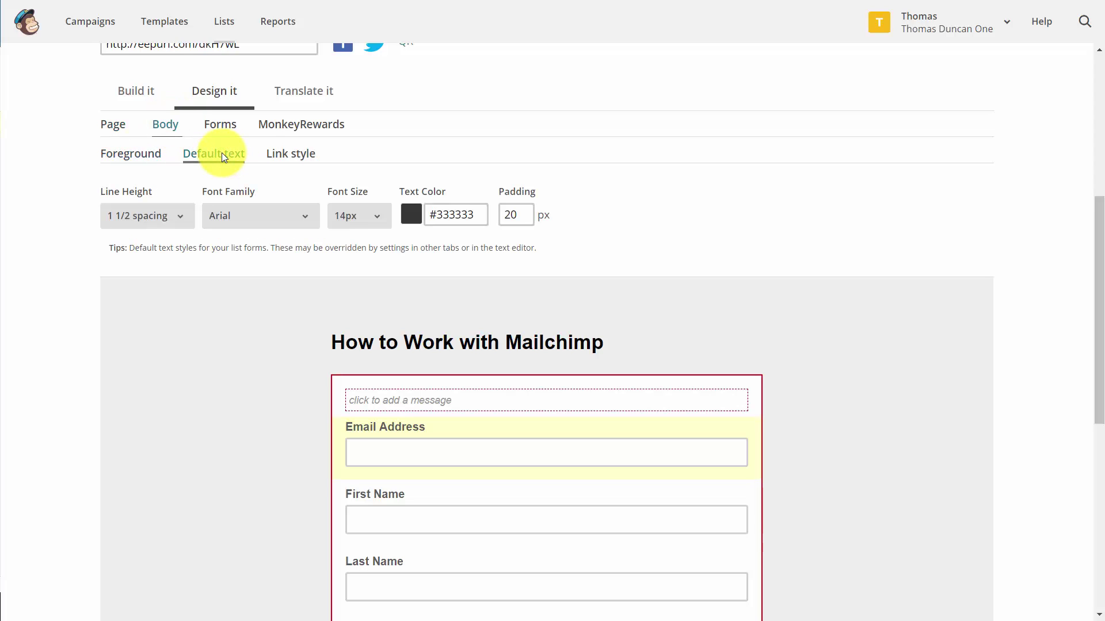
{"action": "left_click", "coordinate": [277, 153]}
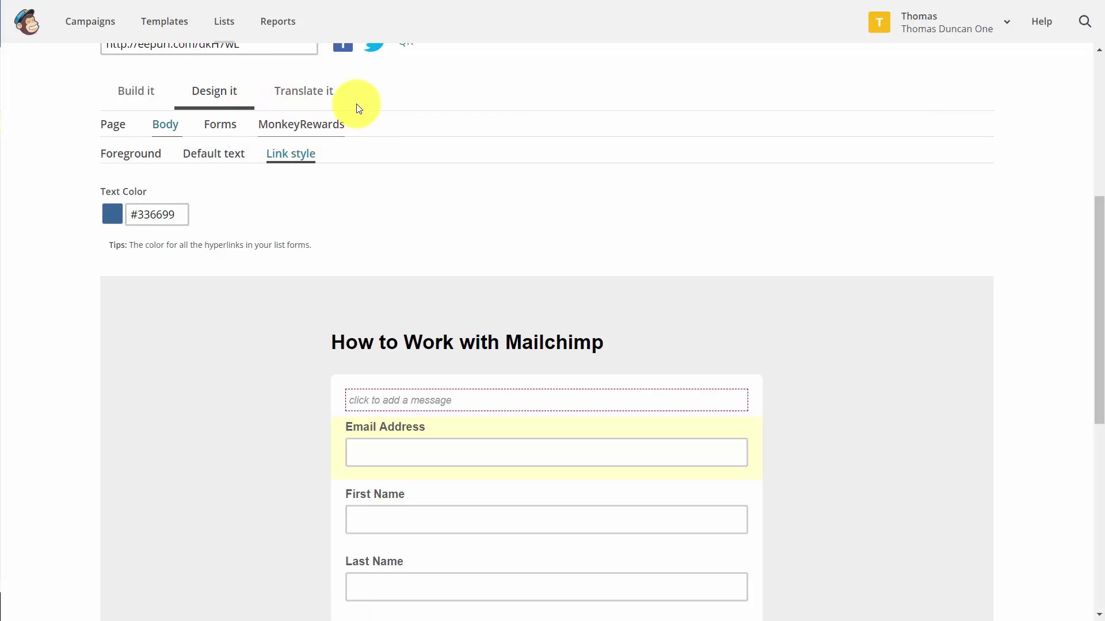
{"action": "left_click", "coordinate": [316, 137]}
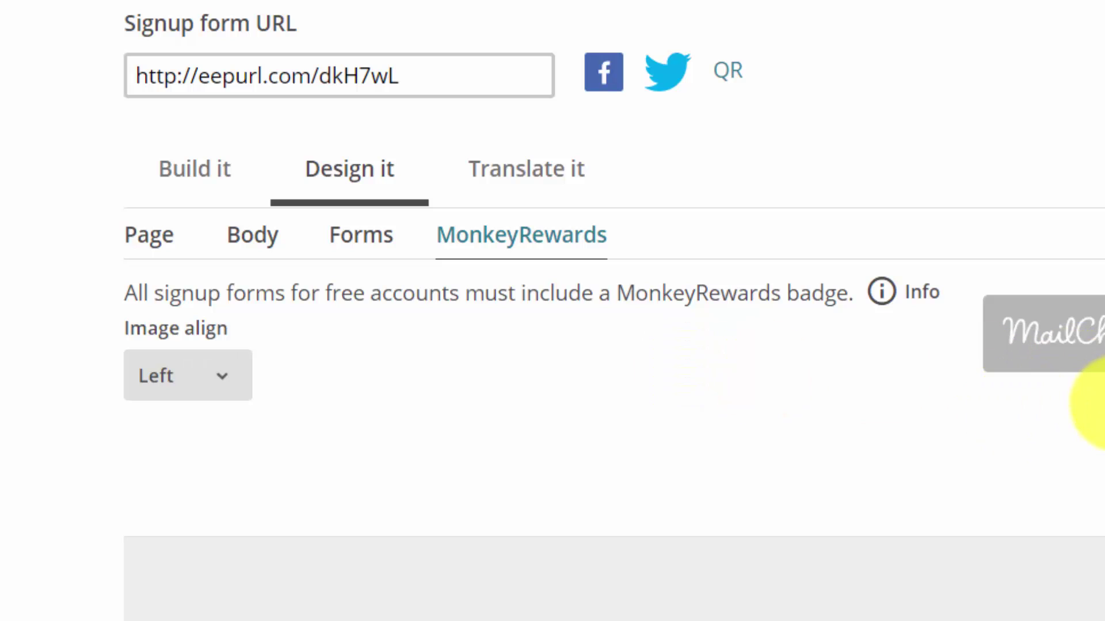
{"action": "left_click", "coordinate": [489, 168]}
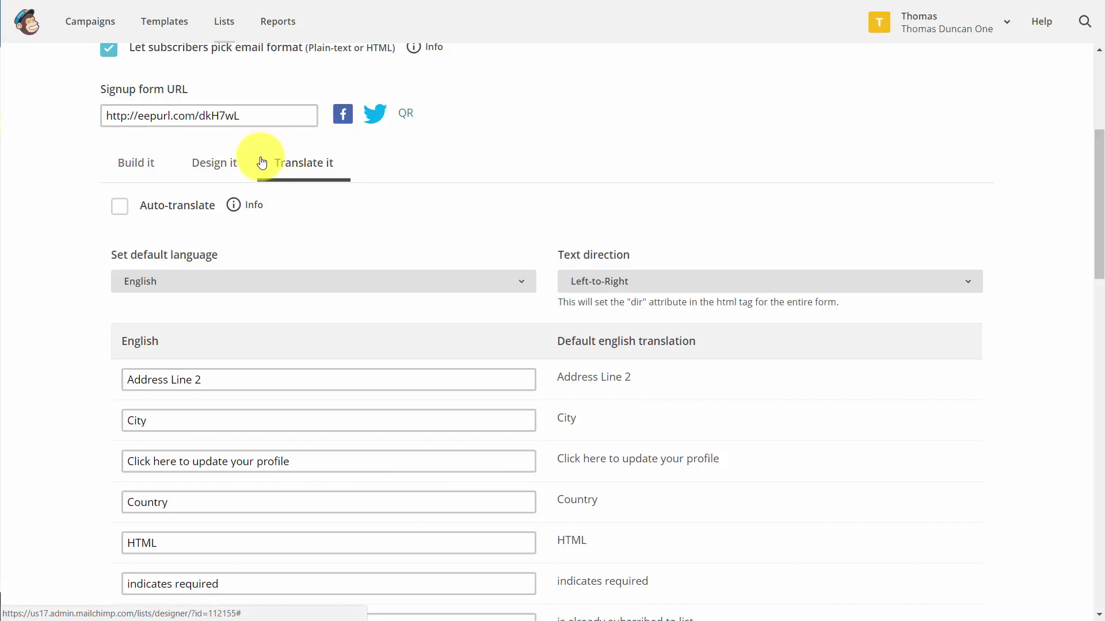
Step: Turn on Auto-translate for the form and look over the phrase list
{"action": "left_click", "coordinate": [120, 216]}
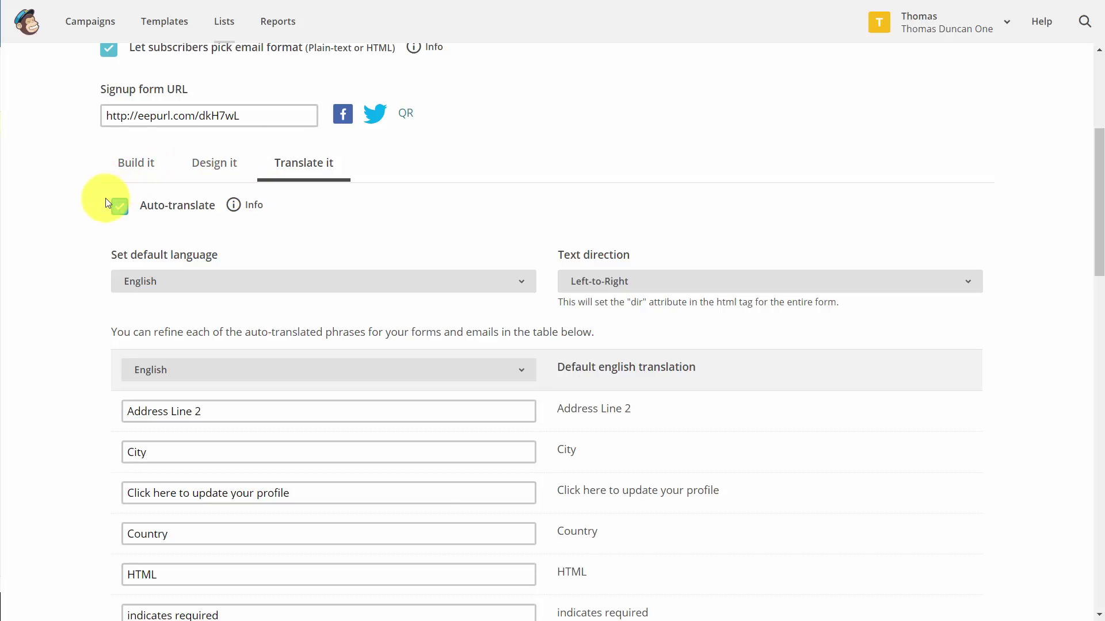
{"action": "scroll", "coordinate": [679, 390], "scroll_direction": "down", "scroll_amount": 10}
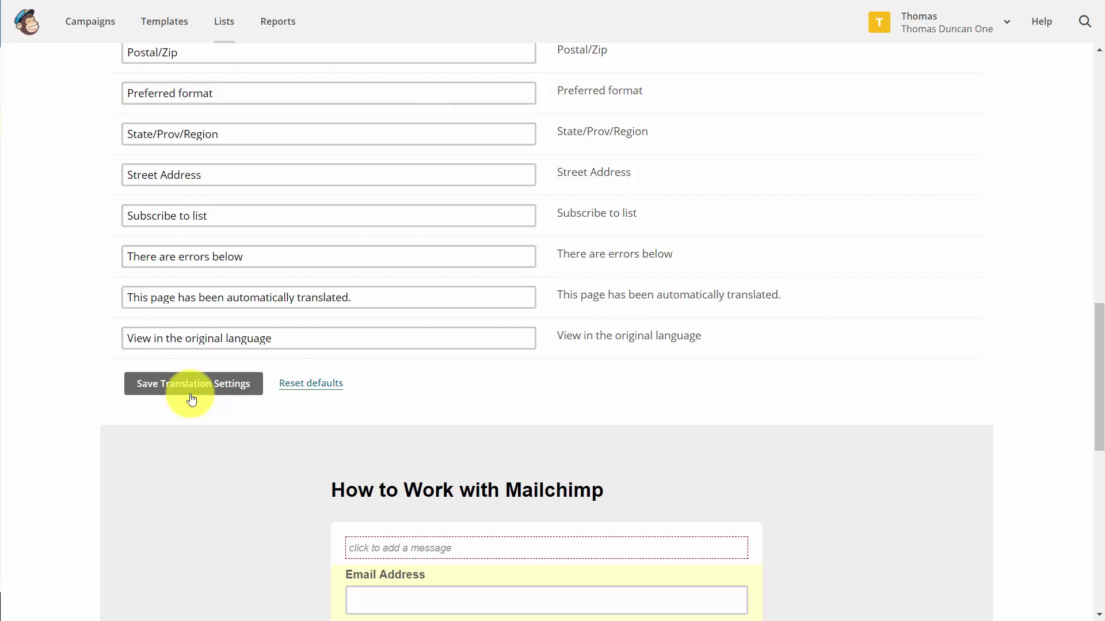
{"action": "scroll", "coordinate": [459, 377], "scroll_direction": "up", "scroll_amount": 10}
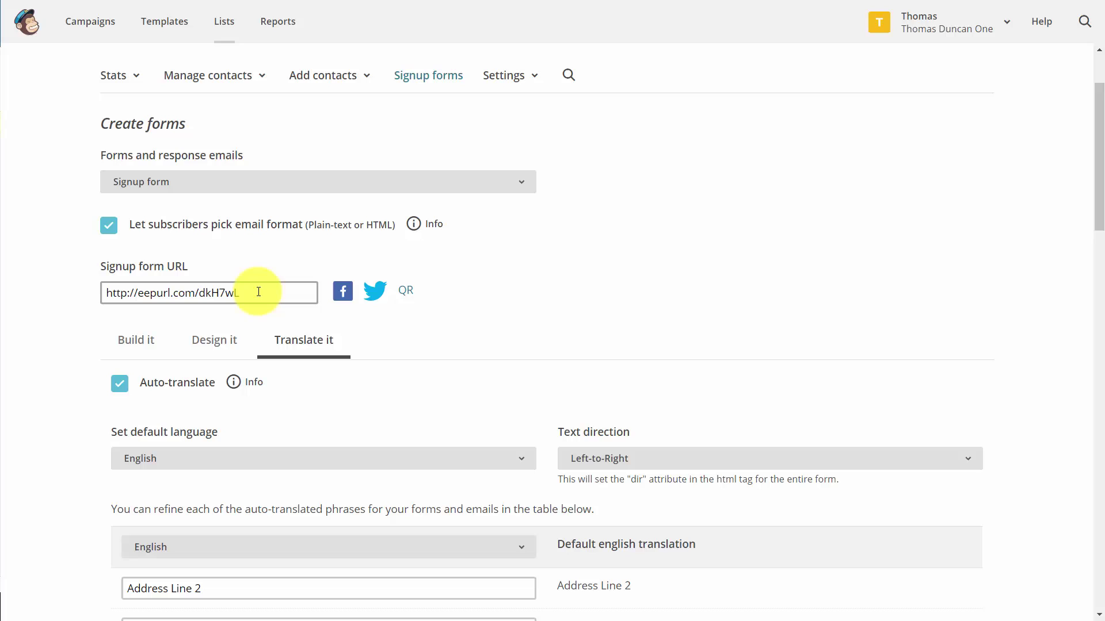
Step: Select the signup form URL text, then go back to the Build it view
{"action": "left_click_drag", "start_coordinate": [252, 291], "coordinate": [107, 292]}
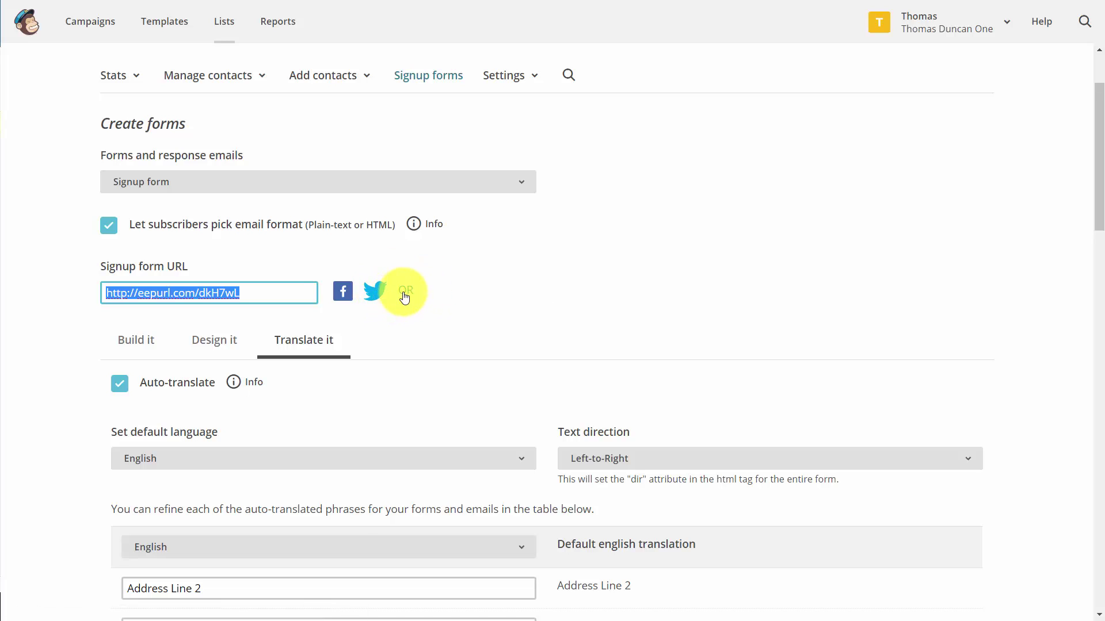
{"action": "left_click", "coordinate": [415, 259]}
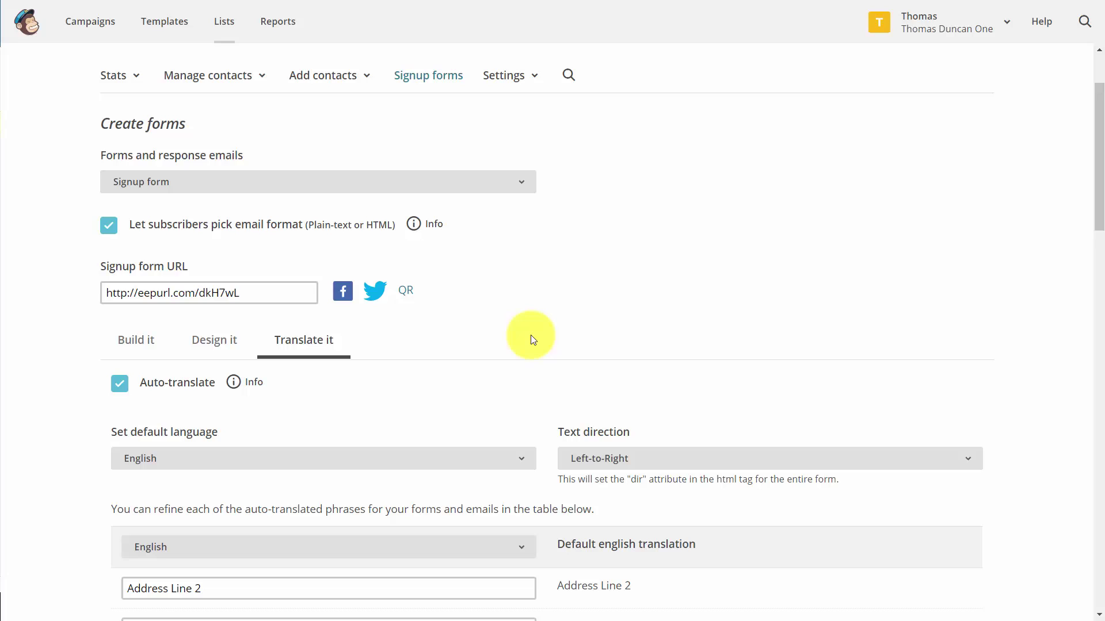
{"action": "left_click", "coordinate": [133, 362]}
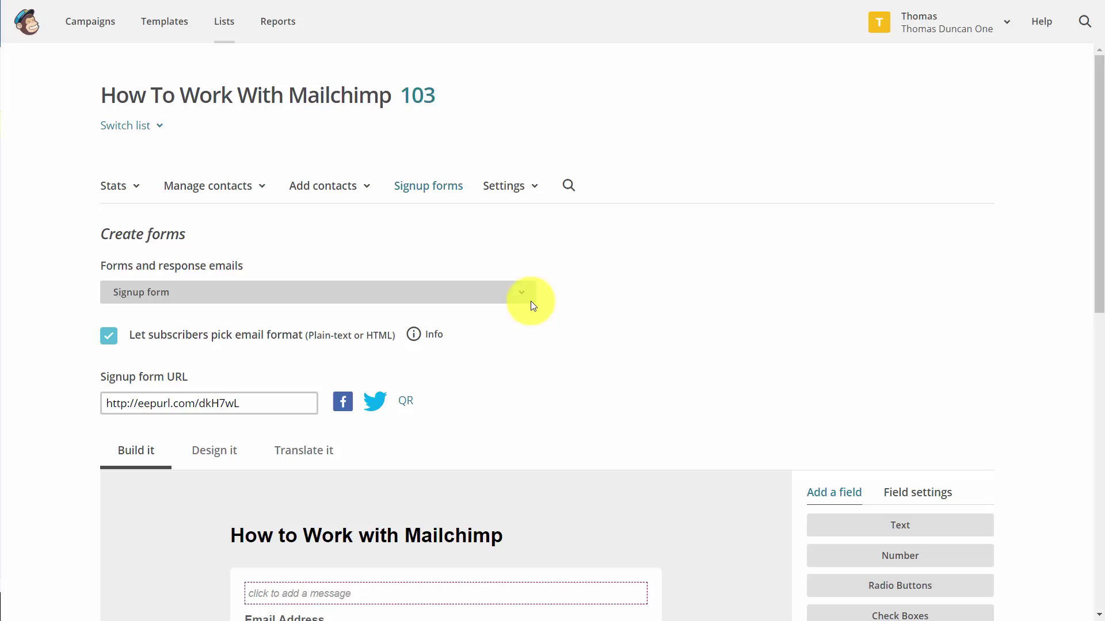
Step: Switch to the Signup form with alerts and scroll through its preview
{"action": "left_click", "coordinate": [521, 297]}
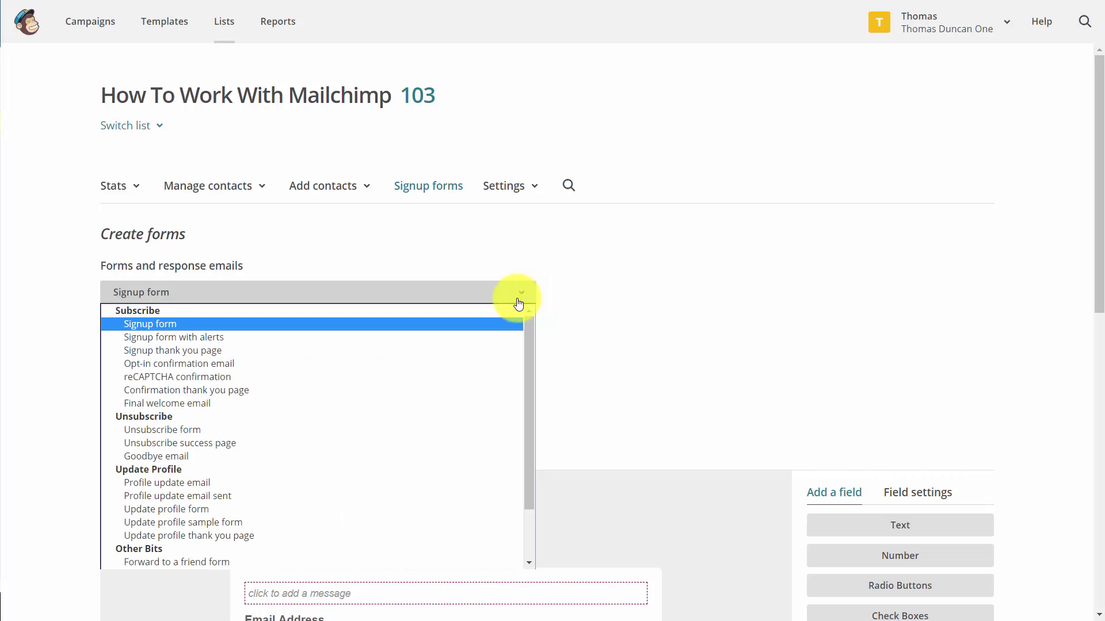
{"action": "left_click", "coordinate": [478, 338]}
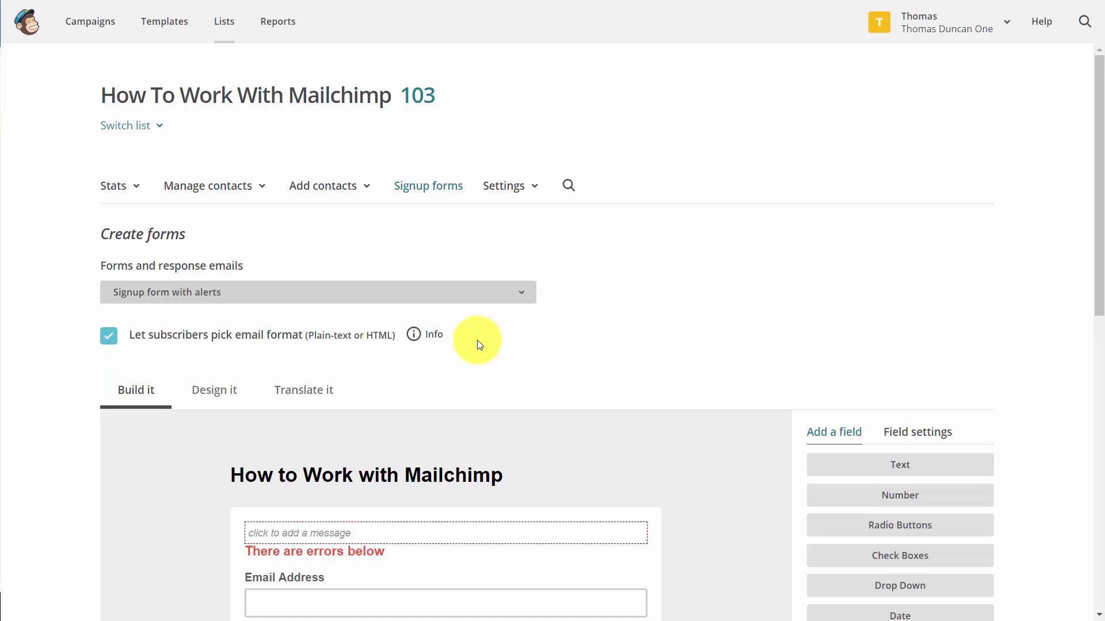
{"action": "scroll", "coordinate": [475, 350], "scroll_direction": "down", "scroll_amount": 1}
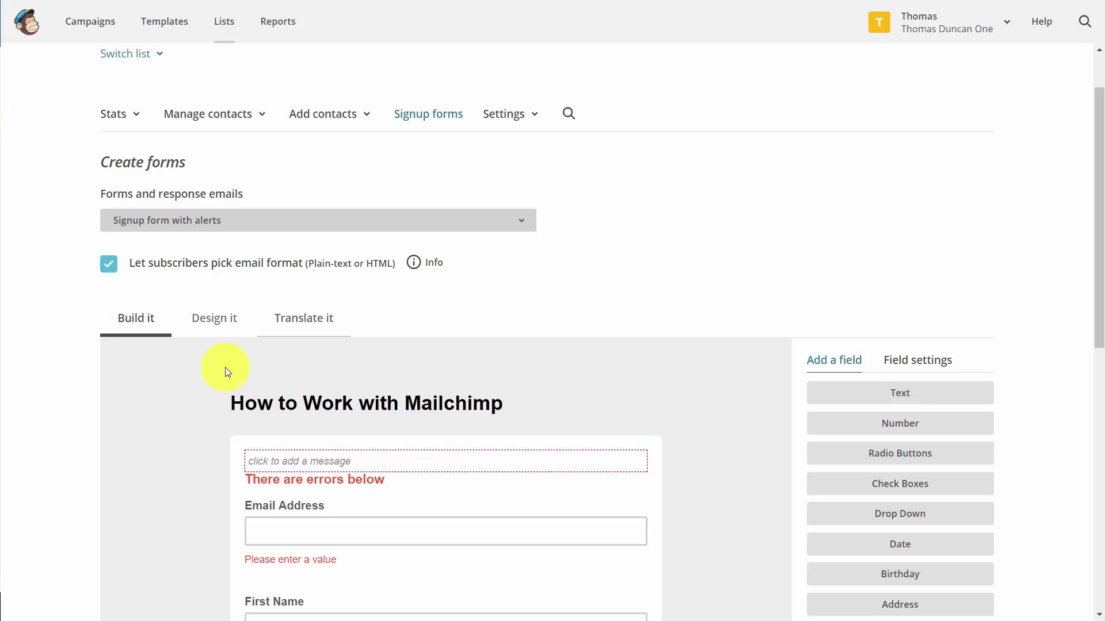
{"action": "scroll", "coordinate": [327, 509], "scroll_direction": "down", "scroll_amount": 2}
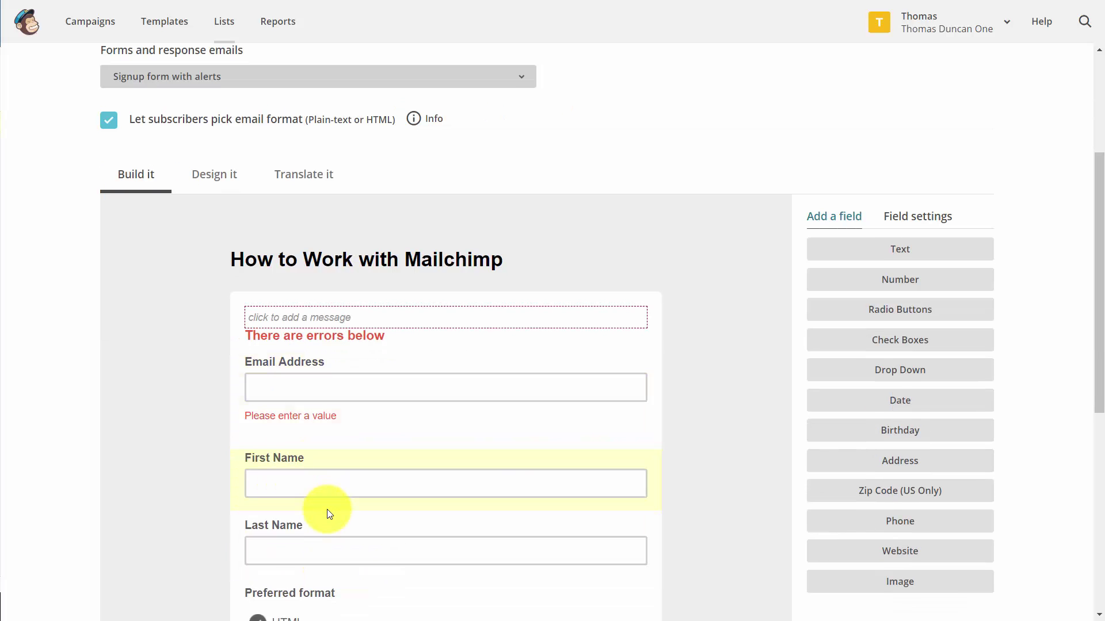
{"action": "scroll", "coordinate": [341, 477], "scroll_direction": "up", "scroll_amount": 2}
{"action": "scroll", "coordinate": [495, 282], "scroll_direction": "up", "scroll_amount": 1}
Step: Show the Signup thank you page and focus its optional redirect URL field
{"action": "left_click", "coordinate": [499, 300]}
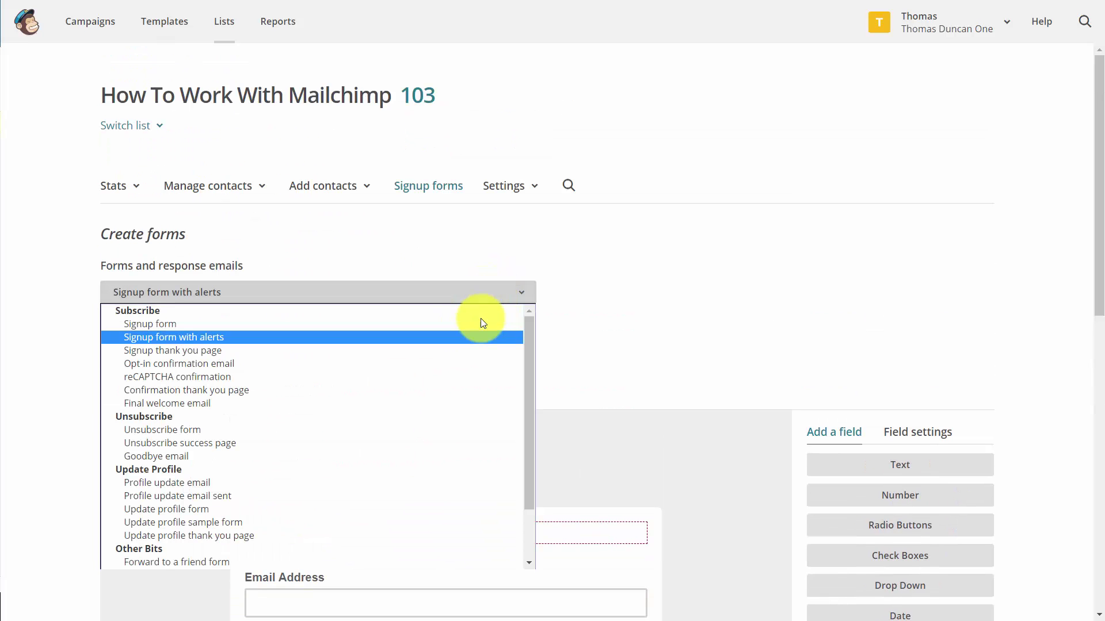
{"action": "left_click", "coordinate": [467, 350]}
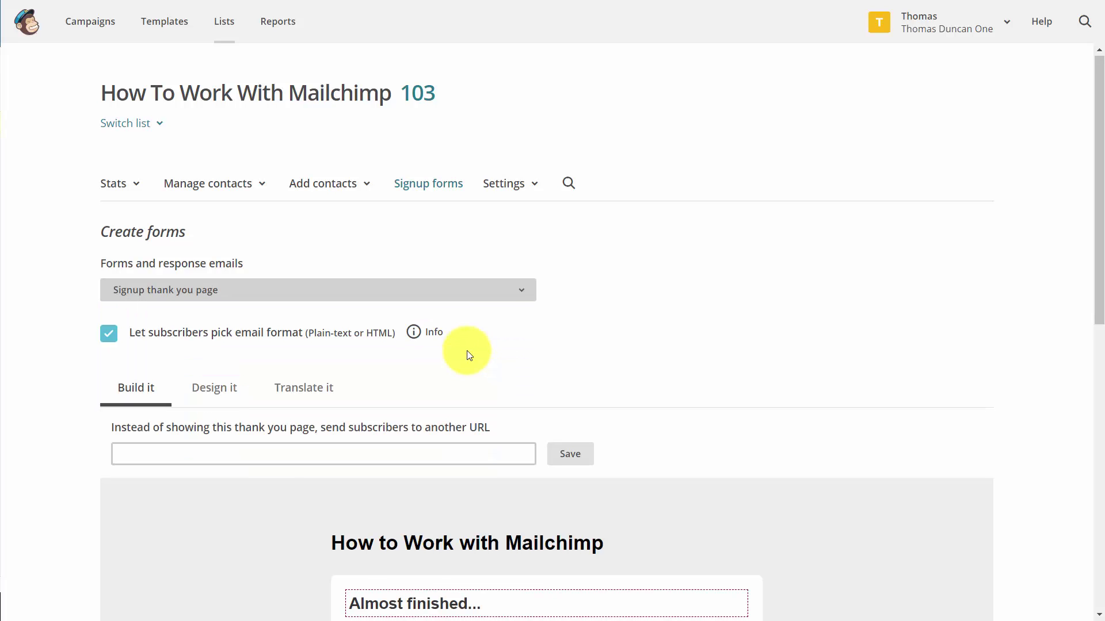
{"action": "scroll", "coordinate": [374, 353], "scroll_direction": "down", "scroll_amount": 1}
{"action": "left_click", "coordinate": [153, 382]}
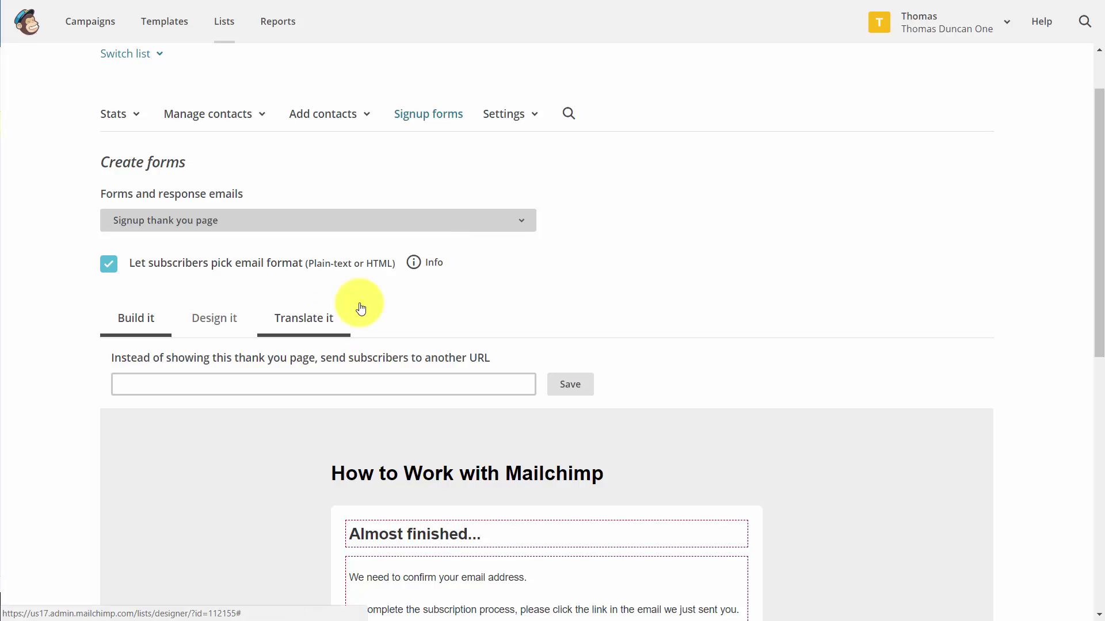
Step: Review the Opt-in confirmation email preview, then switch to the reCAPTCHA 'Confirm Humanity' page
{"action": "left_click", "coordinate": [497, 228]}
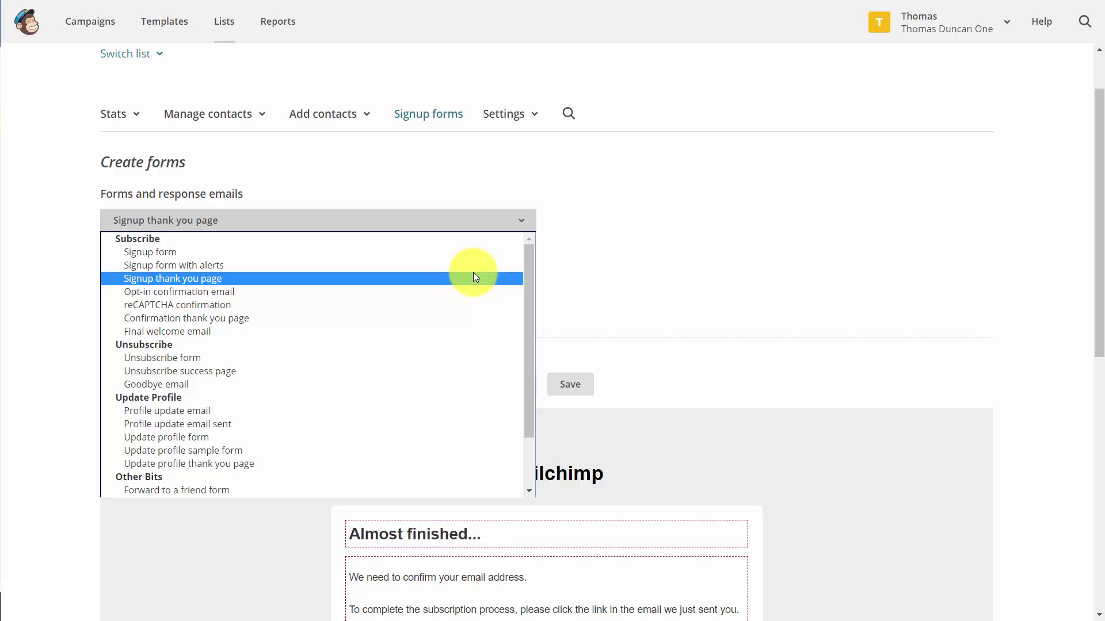
{"action": "left_click", "coordinate": [467, 291]}
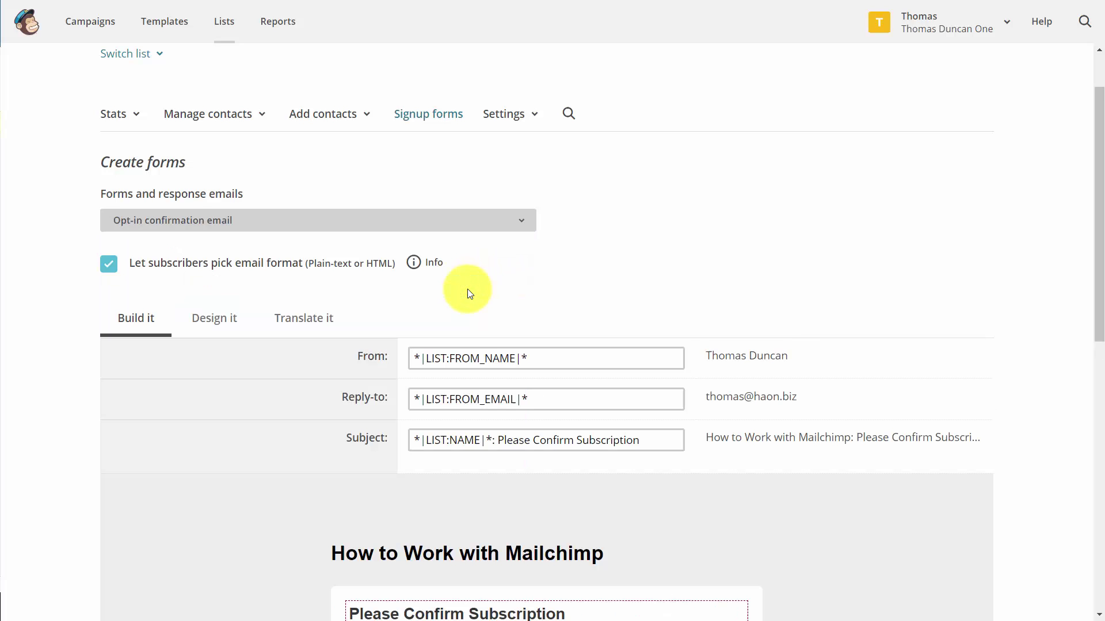
{"action": "scroll", "coordinate": [473, 340], "scroll_direction": "down", "scroll_amount": 4}
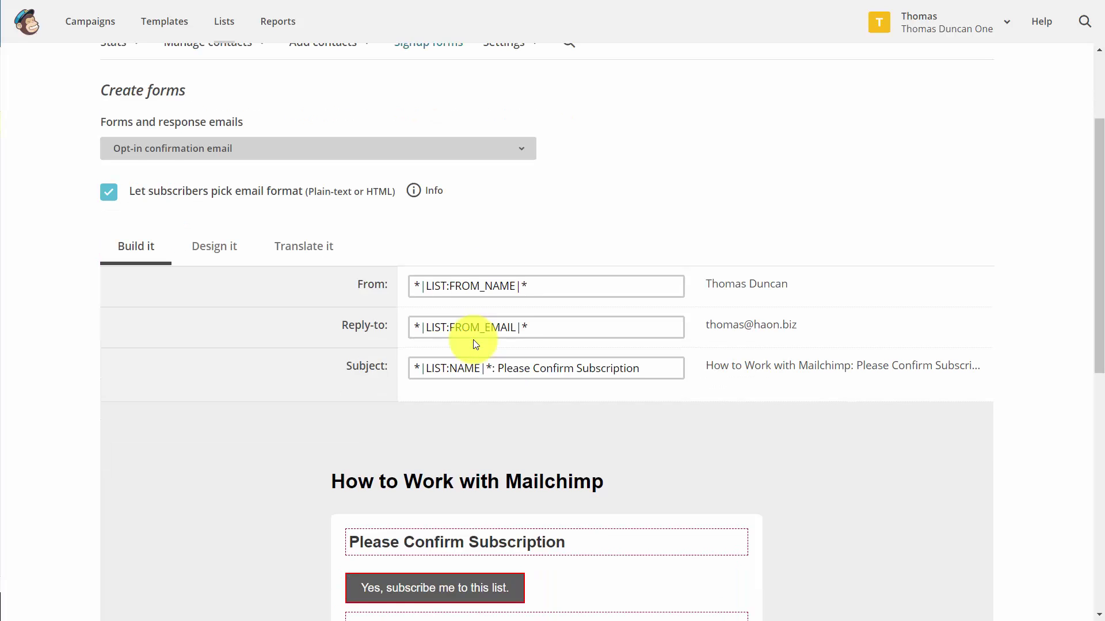
{"action": "mouse_move", "coordinate": [465, 507]}
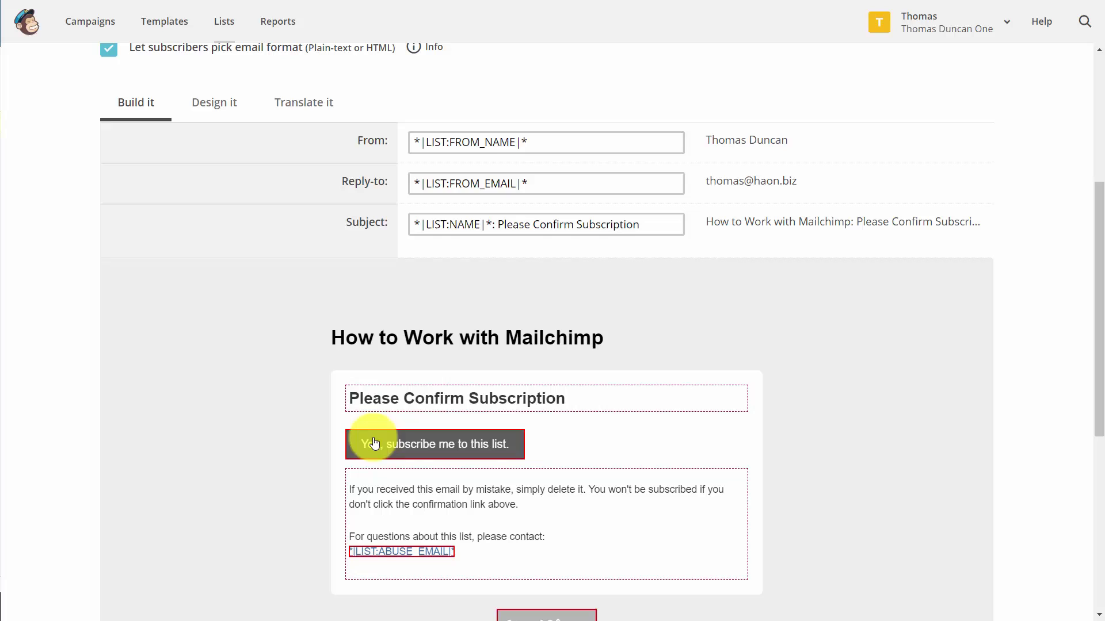
{"action": "mouse_move", "coordinate": [520, 503]}
{"action": "scroll", "coordinate": [520, 502], "scroll_direction": "down", "scroll_amount": 1}
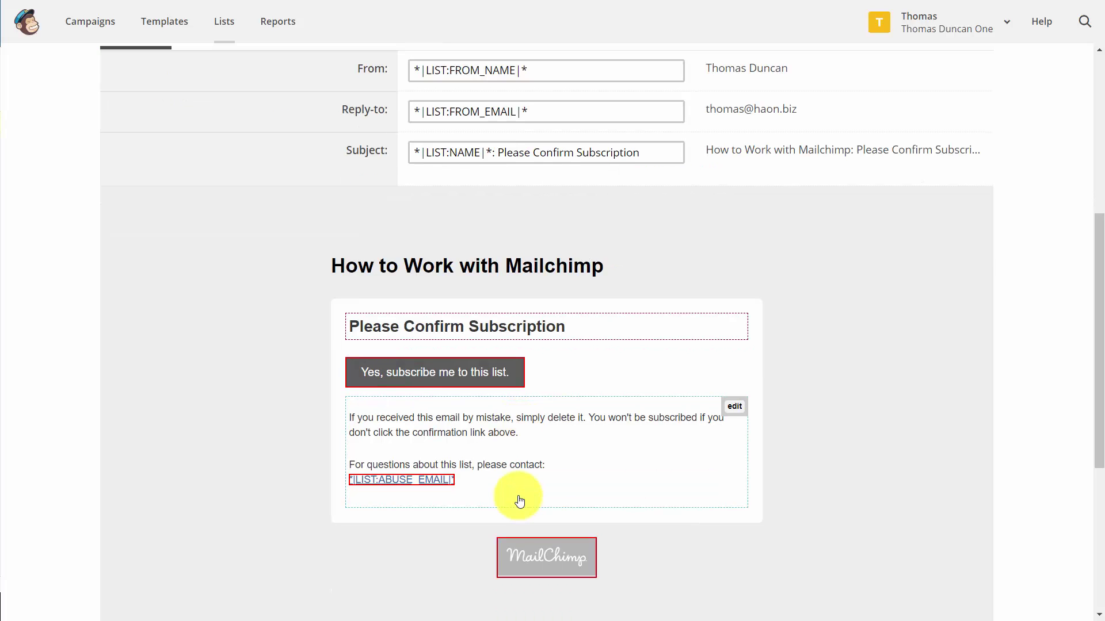
{"action": "scroll", "coordinate": [518, 493], "scroll_direction": "up", "scroll_amount": 1}
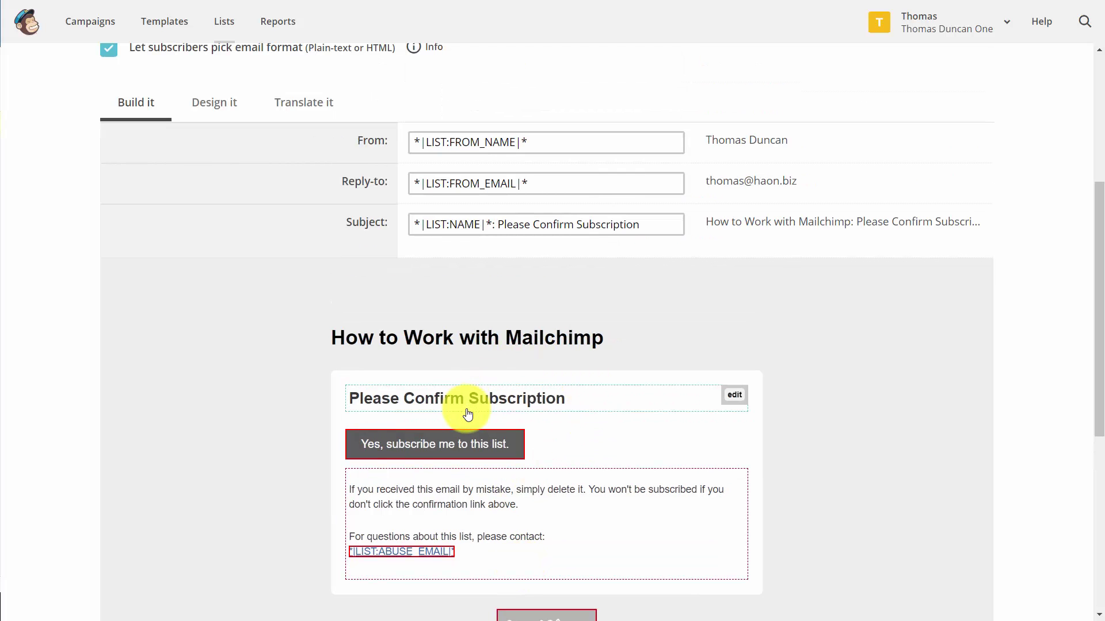
{"action": "scroll", "coordinate": [457, 408], "scroll_direction": "up", "scroll_amount": 2}
{"action": "left_click", "coordinate": [431, 145]}
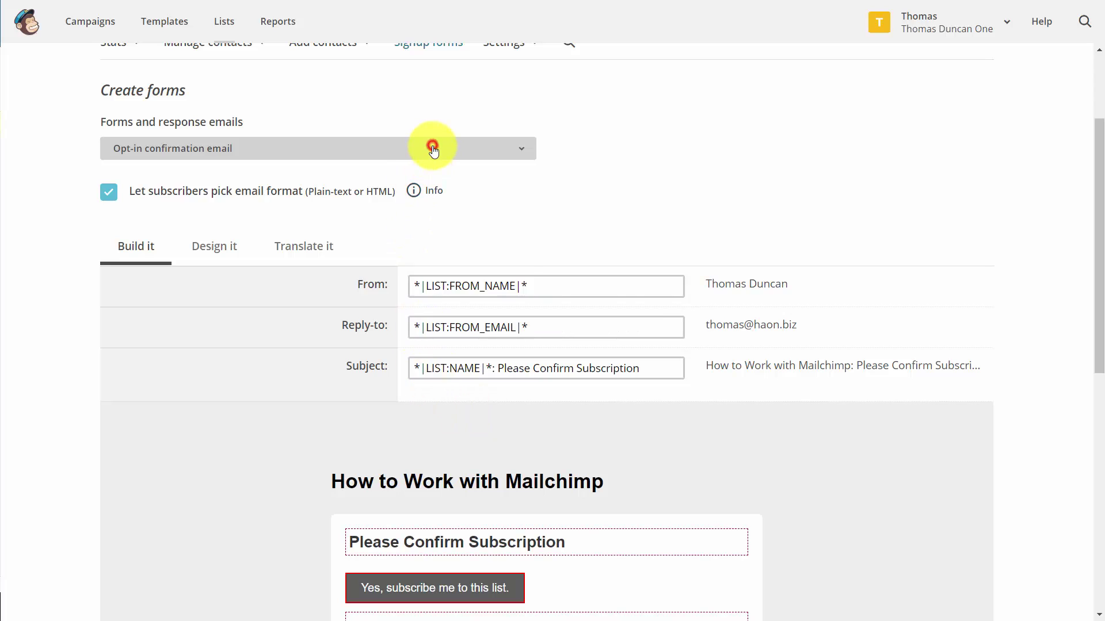
{"action": "left_click", "coordinate": [399, 233]}
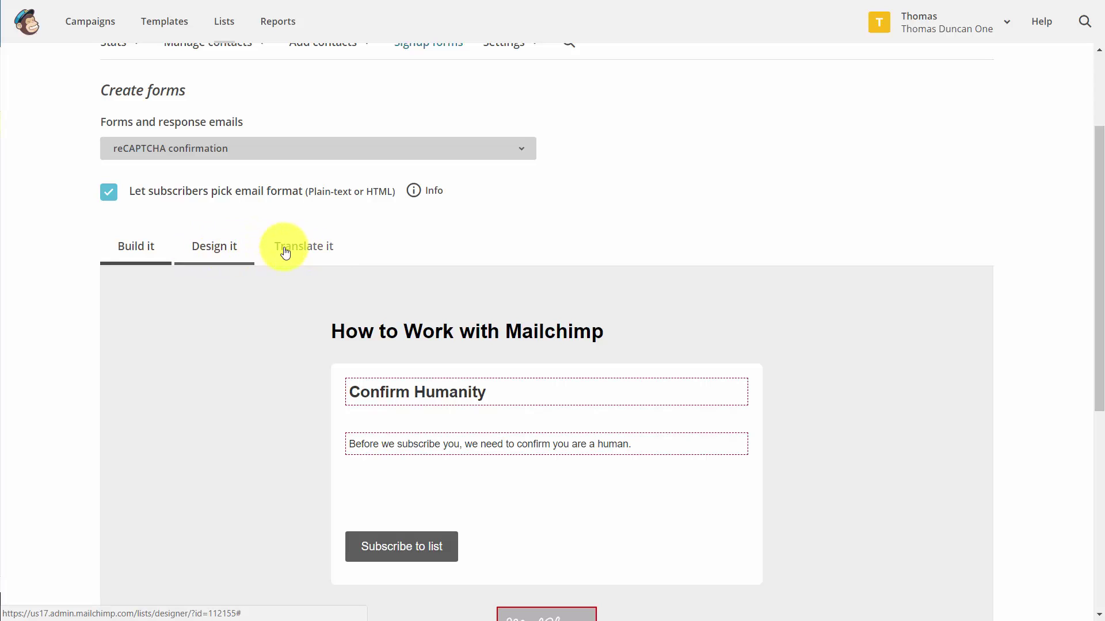
Step: Switch to the Confirmation thank you page and scroll its 'Subscription Confirmed' preview
{"action": "left_click", "coordinate": [394, 152]}
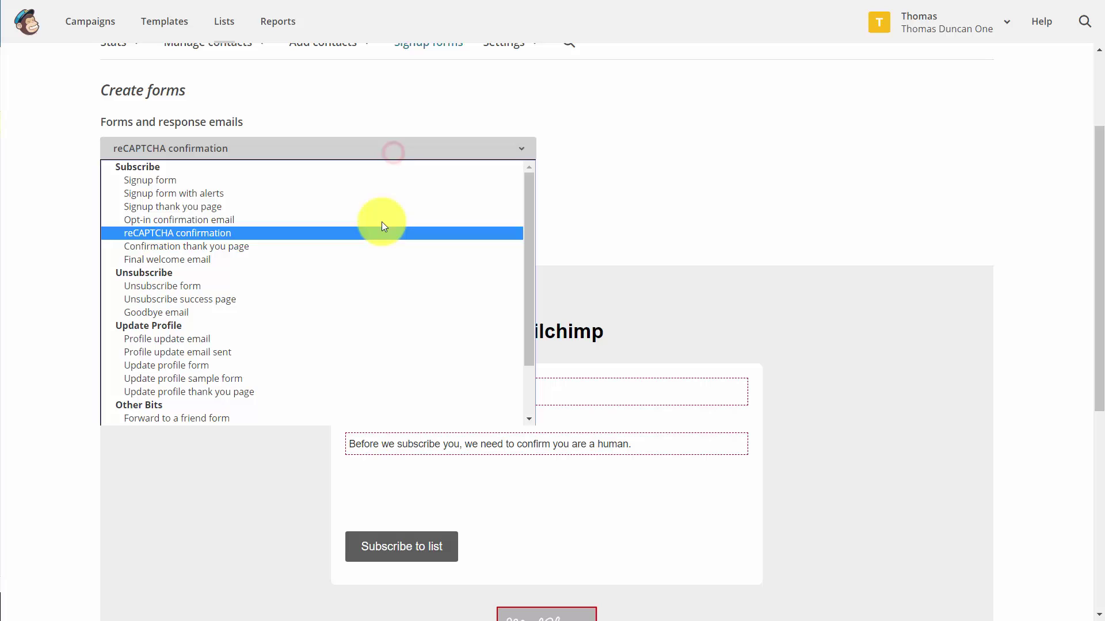
{"action": "left_click", "coordinate": [378, 247]}
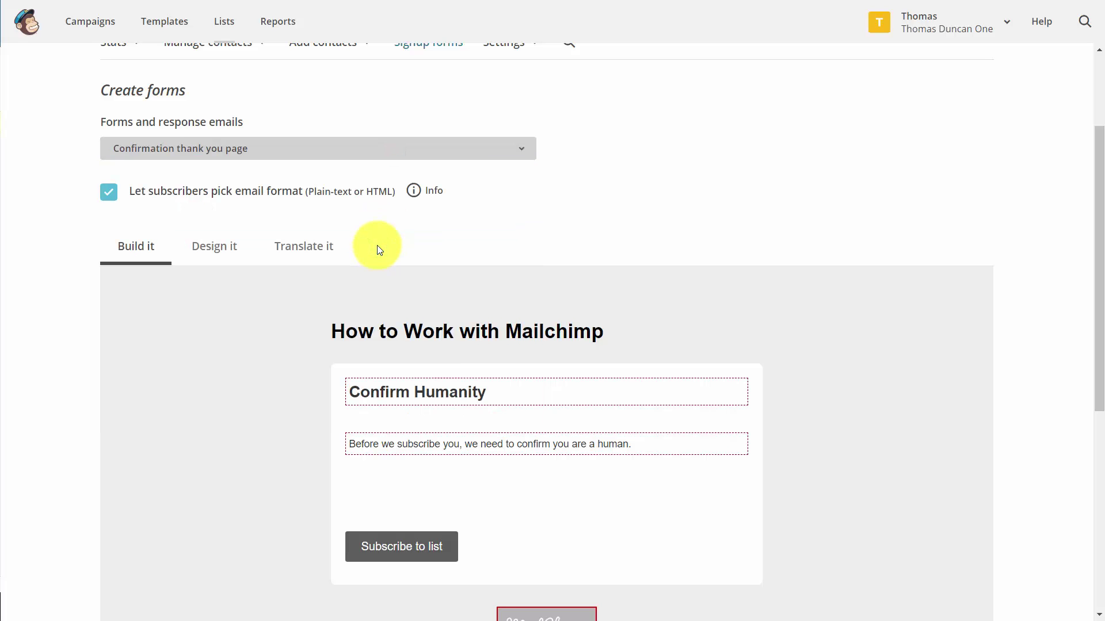
{"action": "scroll", "coordinate": [376, 245], "scroll_direction": "down", "scroll_amount": 3}
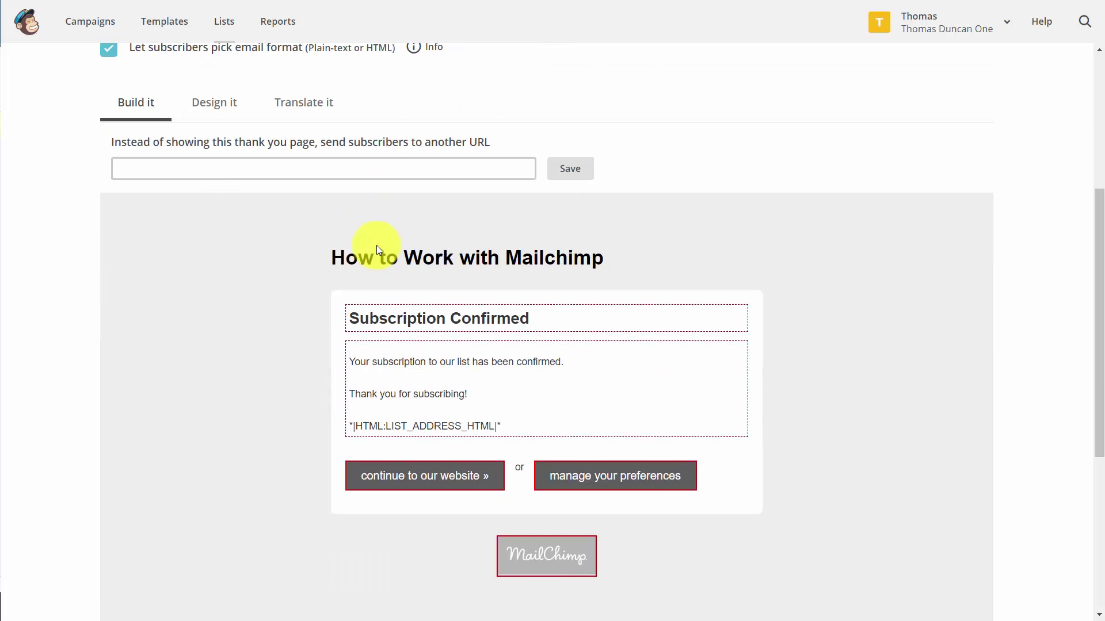
{"action": "scroll", "coordinate": [375, 243], "scroll_direction": "up", "scroll_amount": 2}
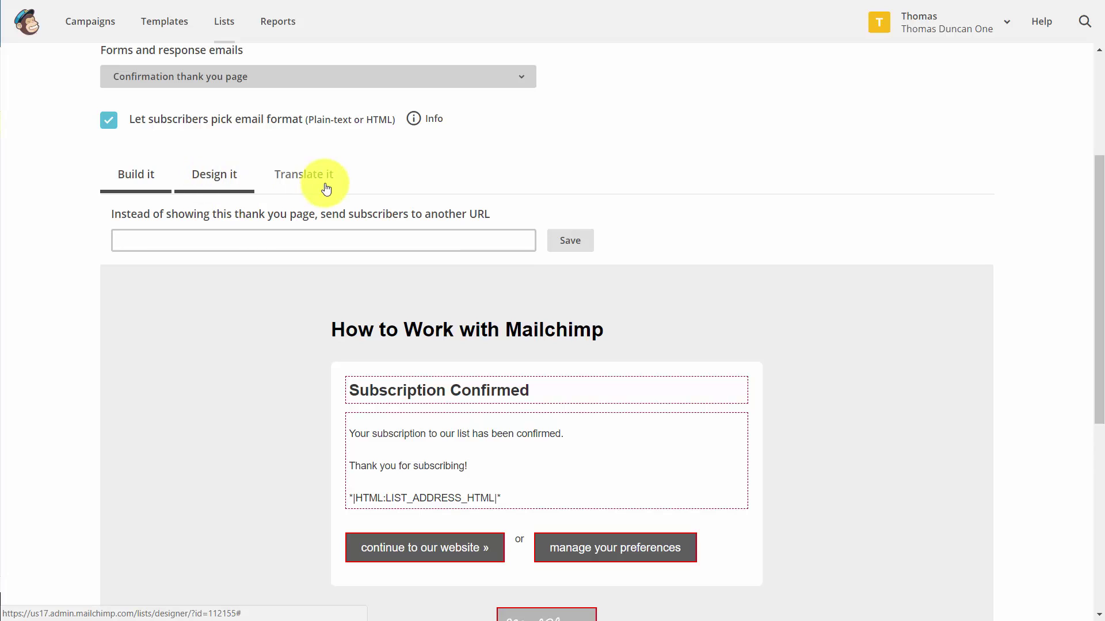
{"action": "mouse_move", "coordinate": [727, 424]}
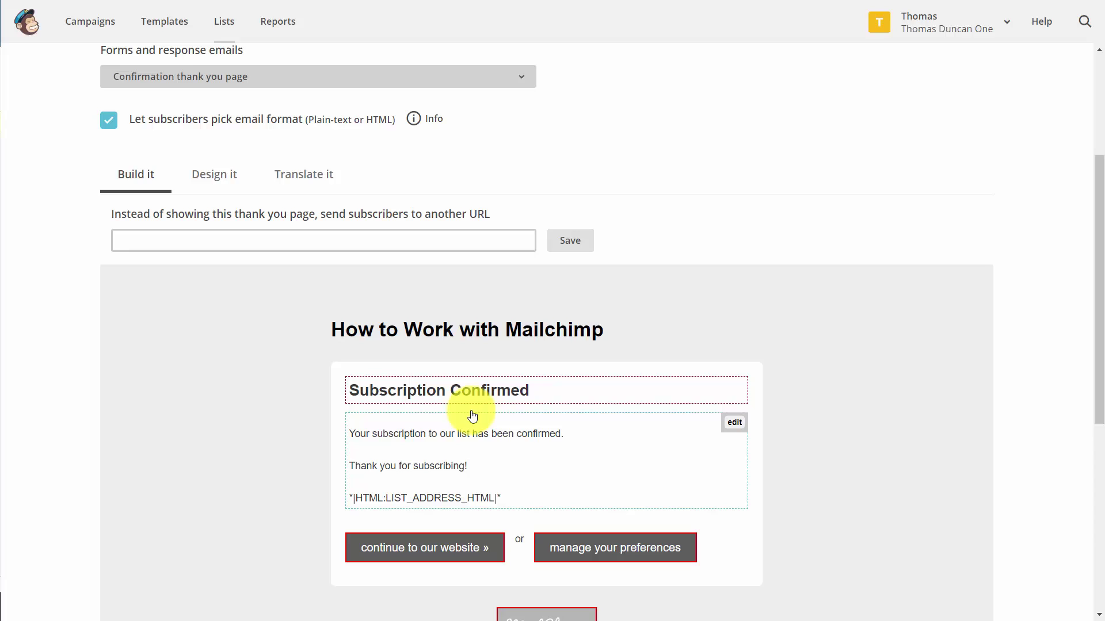
{"action": "left_click", "coordinate": [452, 76]}
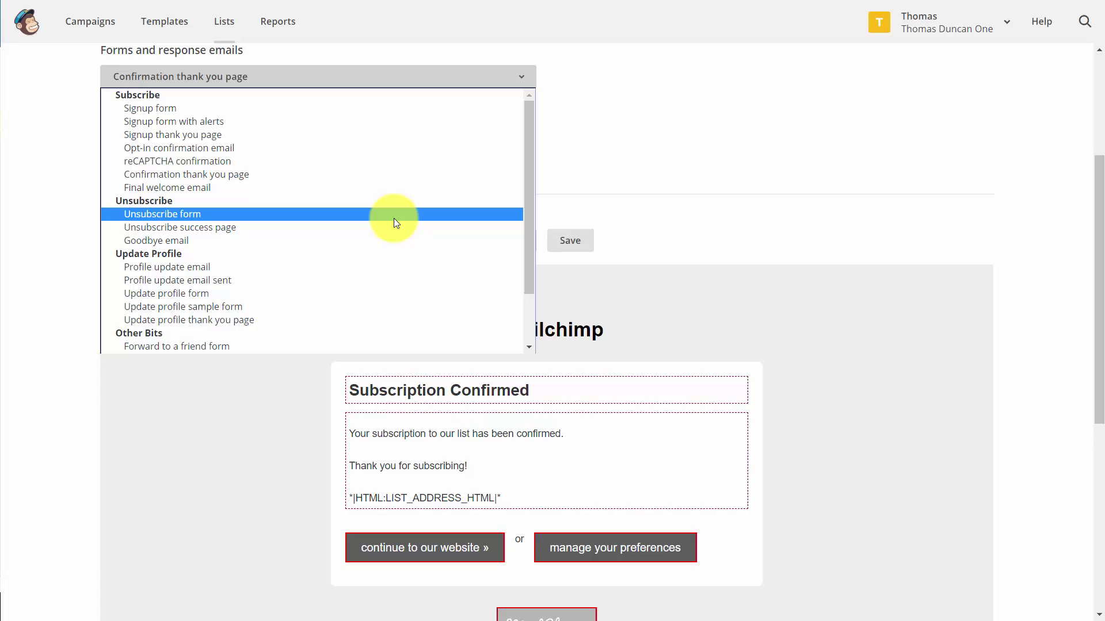
{"action": "scroll", "coordinate": [390, 233], "scroll_direction": "down", "scroll_amount": 2}
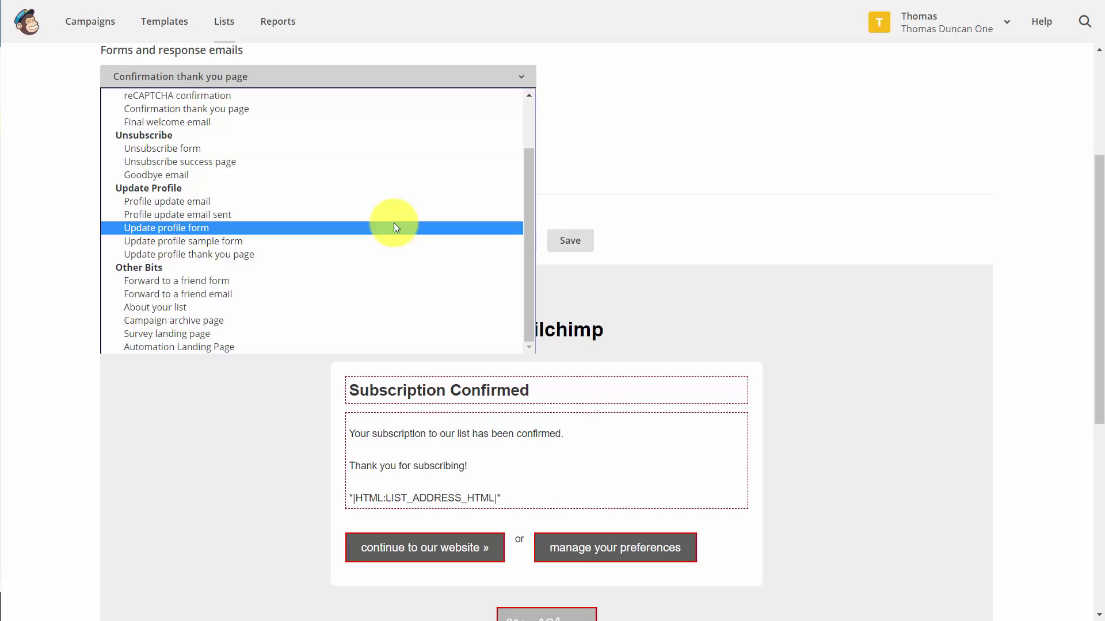
{"action": "scroll", "coordinate": [525, 305], "scroll_direction": "down", "scroll_amount": 4}
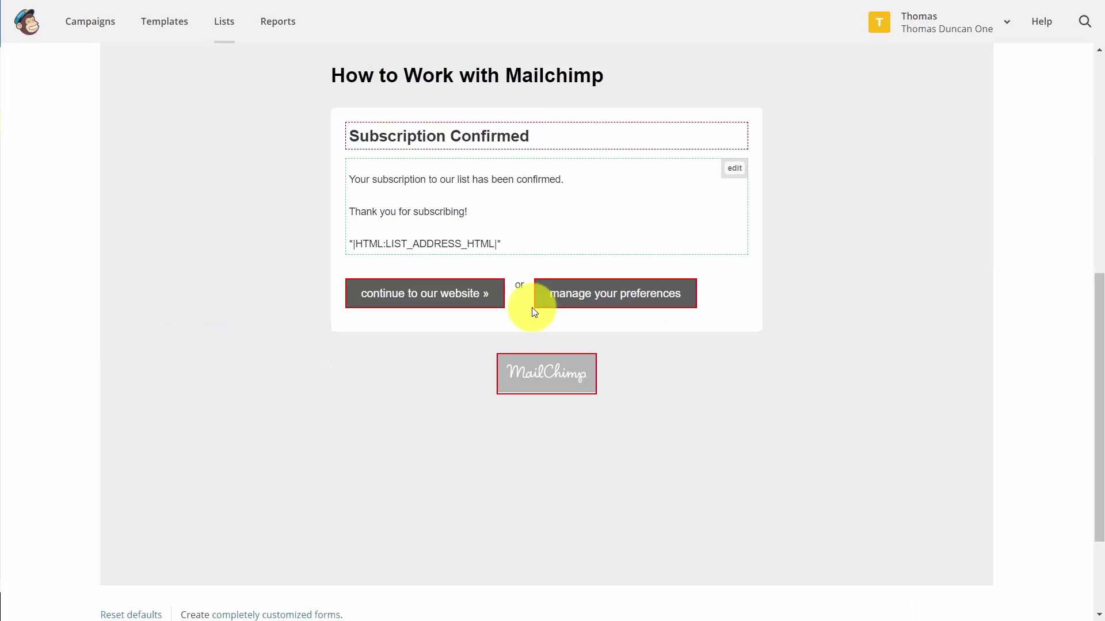
{"action": "scroll", "coordinate": [246, 305], "scroll_direction": "down", "scroll_amount": 2}
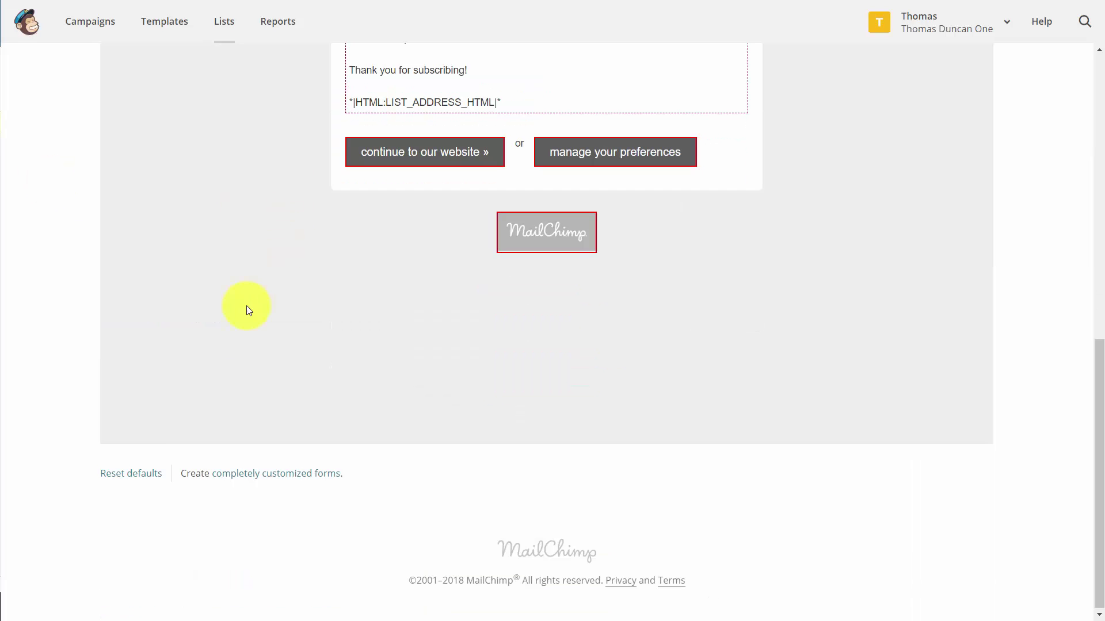
{"action": "left_click", "coordinate": [132, 478]}
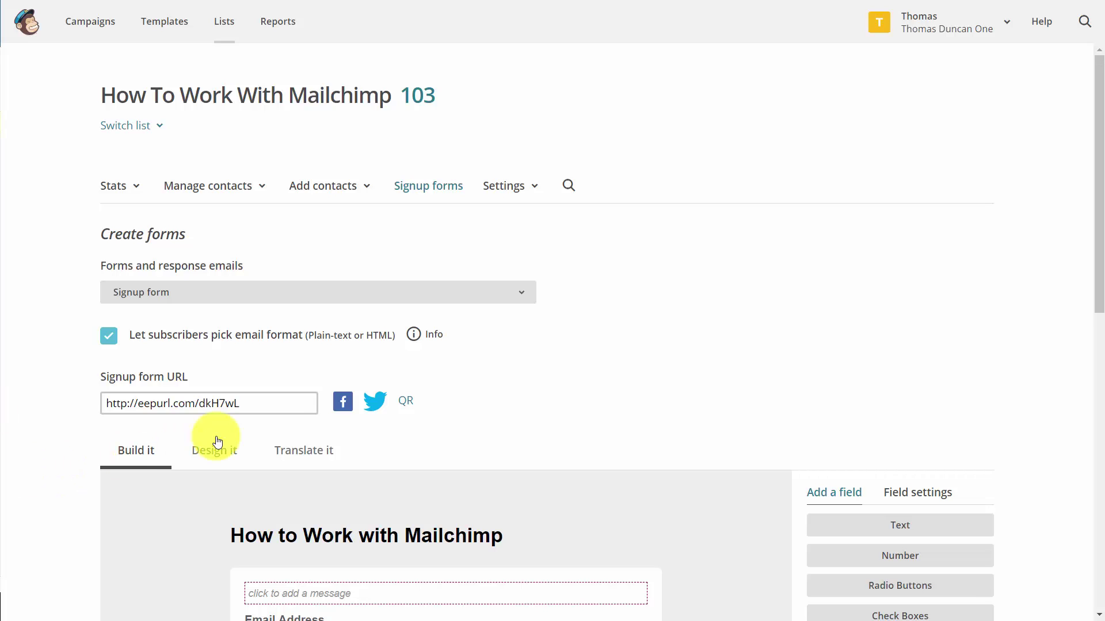
{"action": "left_click", "coordinate": [265, 404]}
{"action": "left_click_drag", "start_coordinate": [137, 408], "coordinate": [111, 407]}
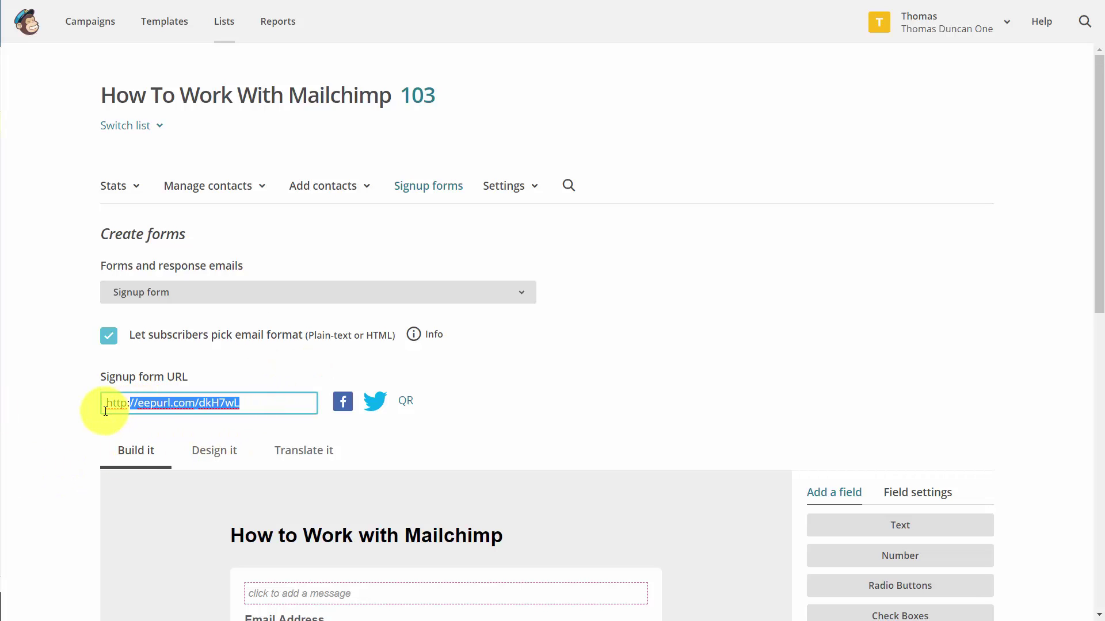